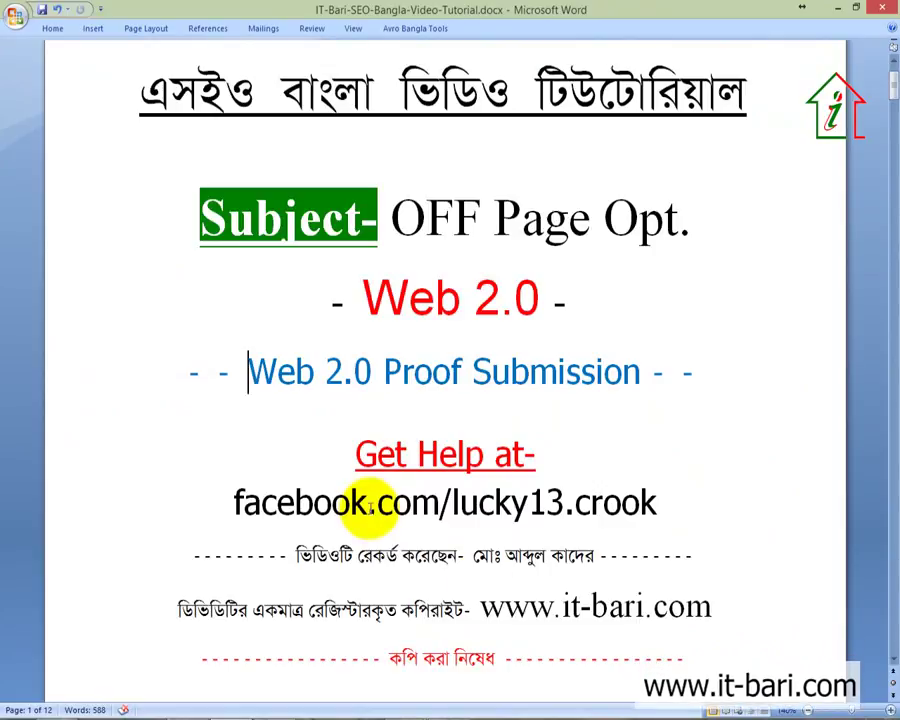
# Step: Switch to Chrome and look through the published lorem ipsum blog post on qualitywebdesignbd.blogspot.com
pyautogui.click(785, 578)
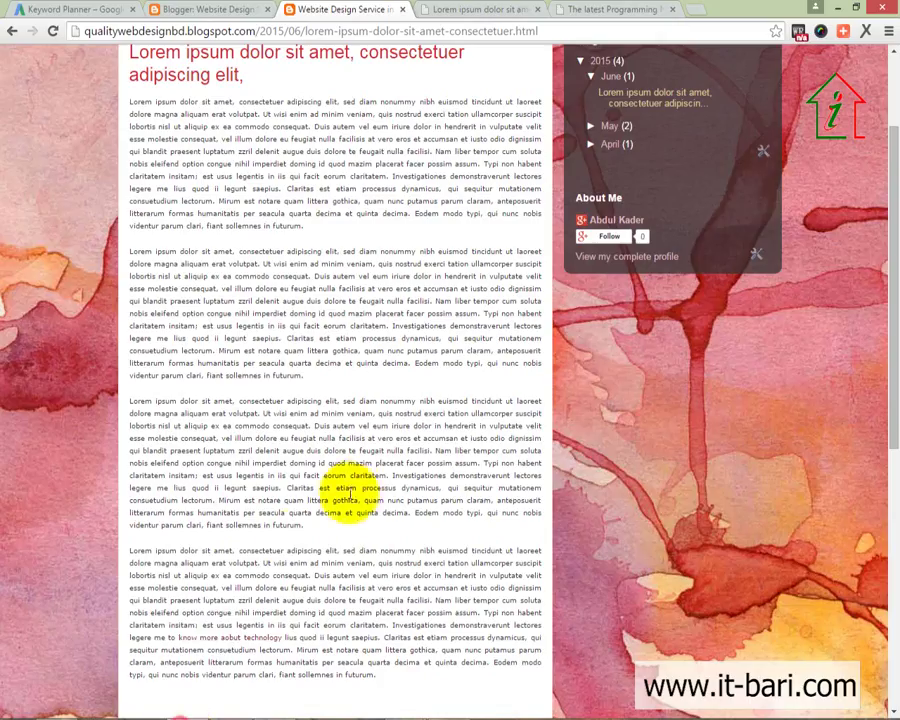
pyautogui.scroll(-6, 362, 492)
pyautogui.scroll(5, 362, 505)
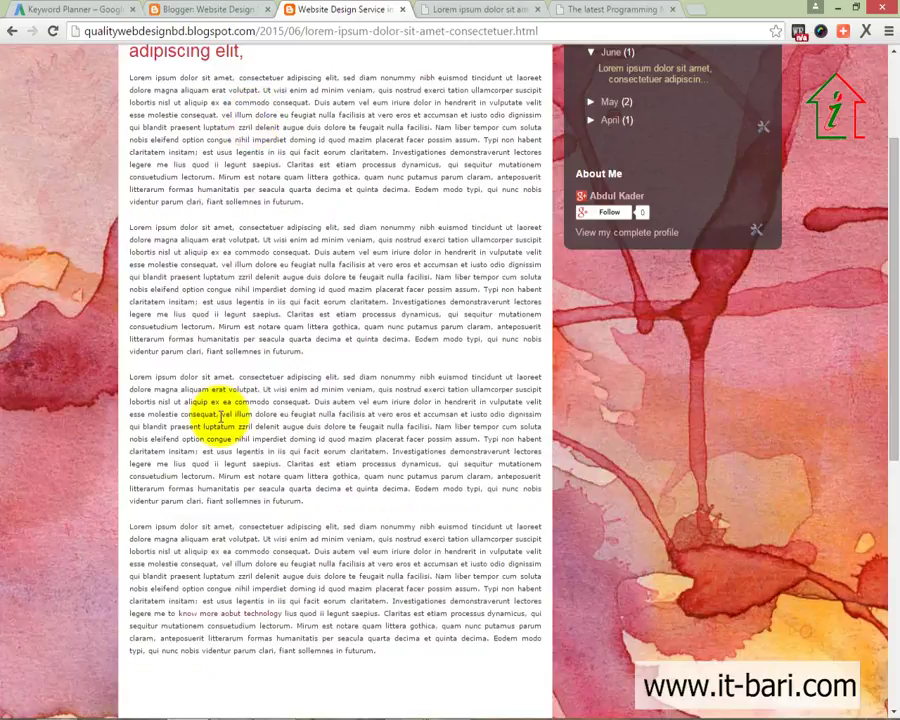
pyautogui.scroll(-2, 150, 400)
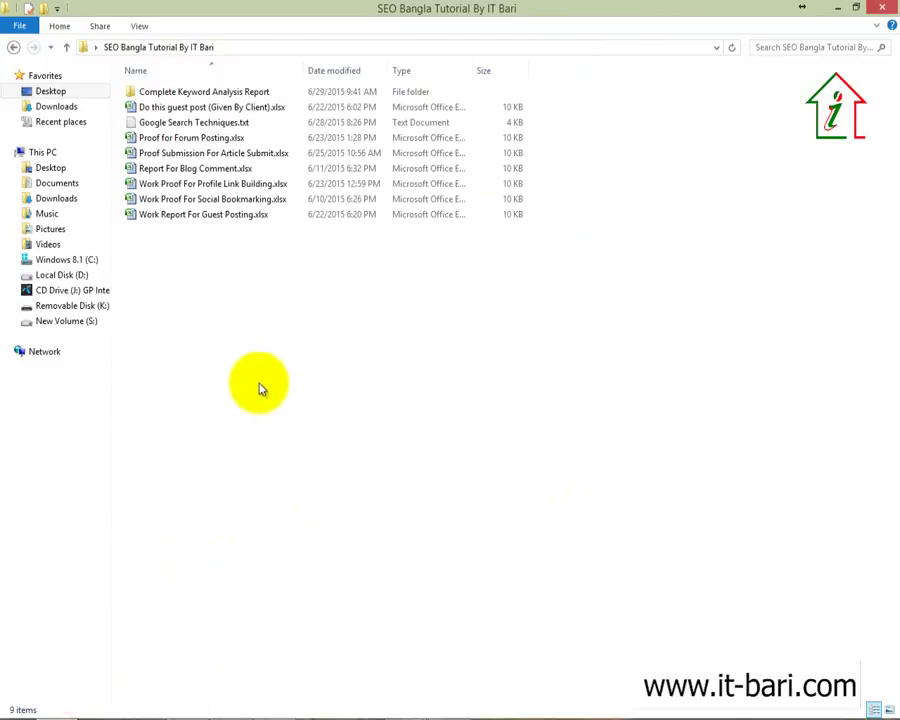
# Step: Create an Excel worksheet named "Proof for Web 2.0 Submission" in the SEO Bangla Tutorial By IT Bari folder and open it
pyautogui.rightClick(258, 388)
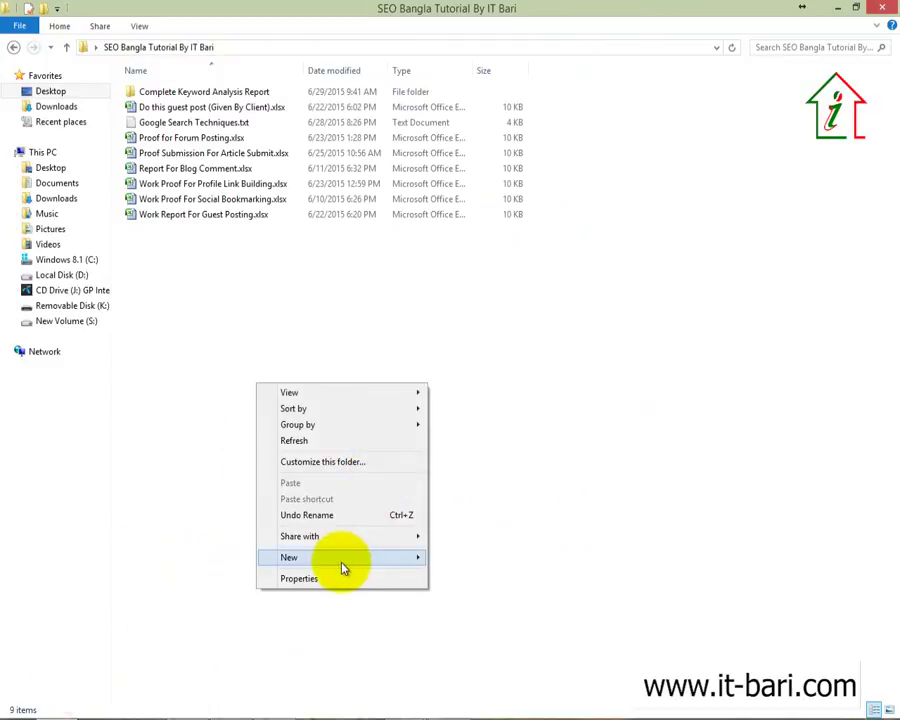
pyautogui.click(342, 558)
pyautogui.click(484, 545)
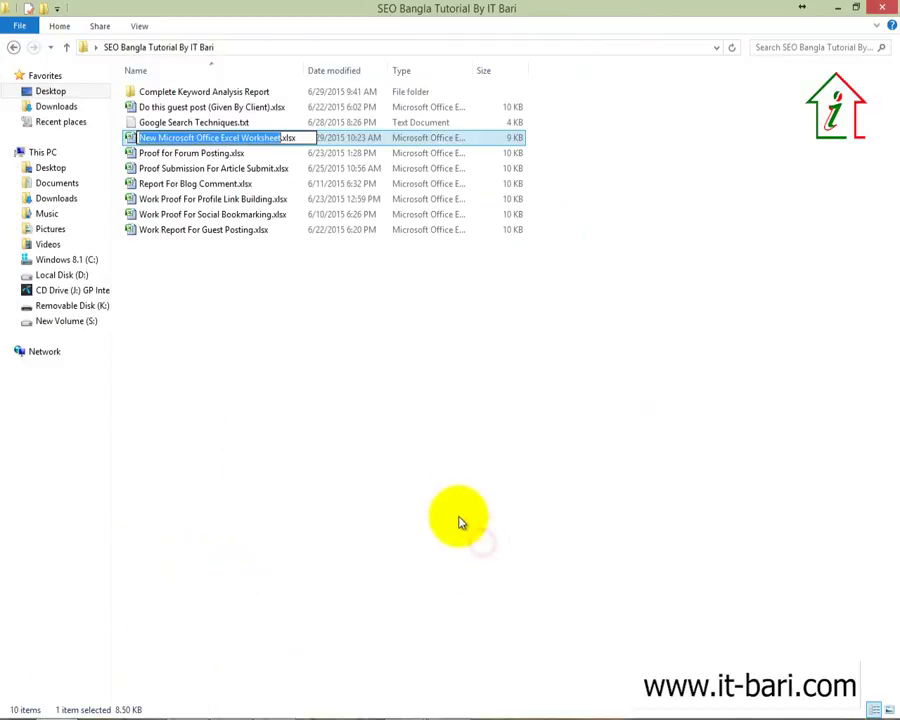
pyautogui.write('Proof for Web 2.0 Su')
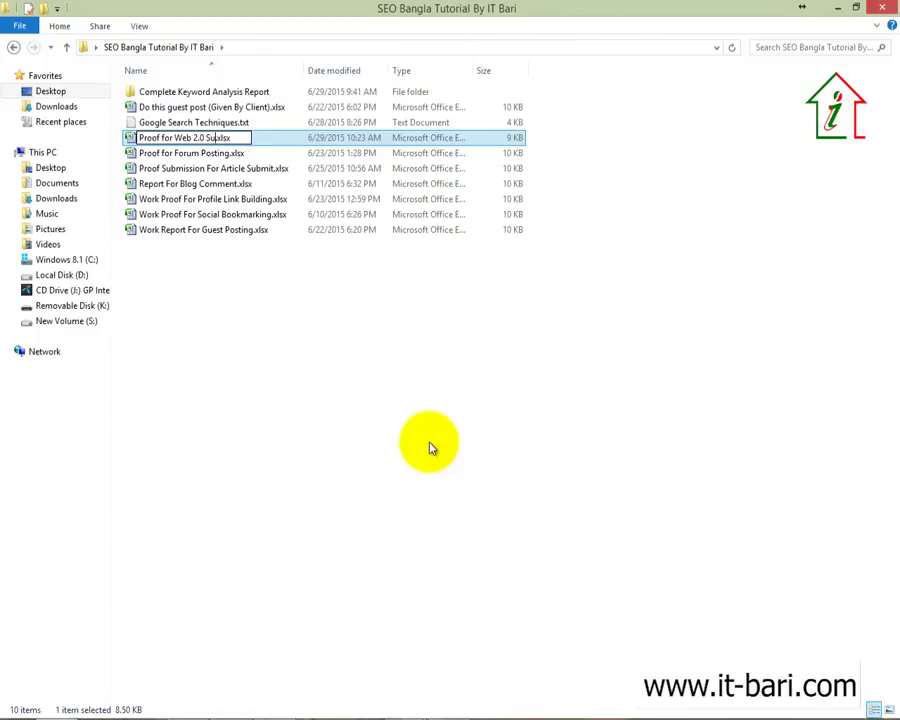
pyautogui.press('Return')
pyautogui.press('Return')
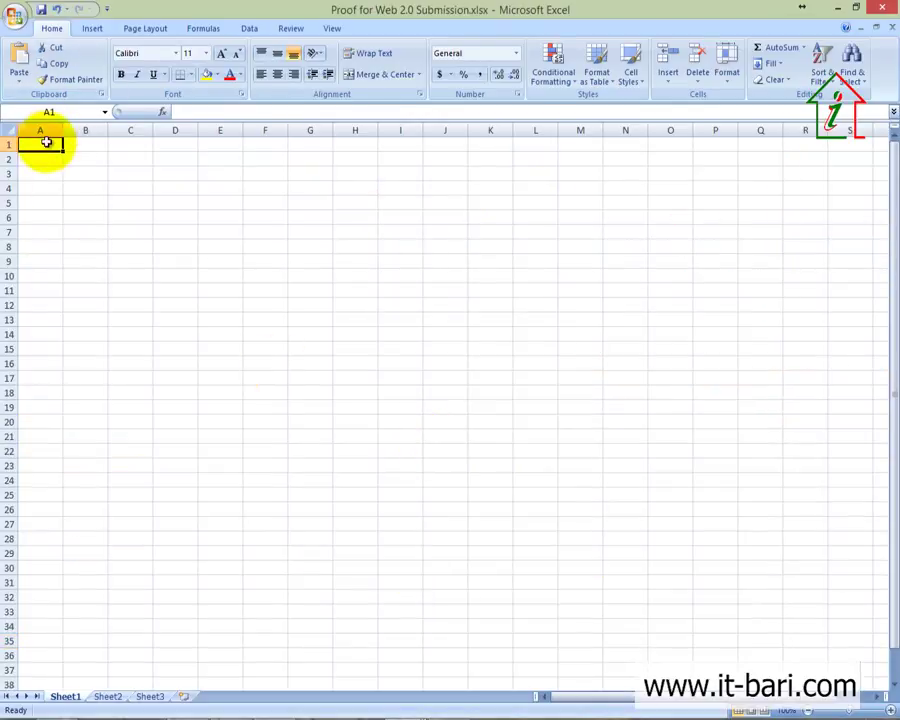
# Step: Widen columns A and B and enter the headings "Link" in A1 and "Anchor" in B1
pyautogui.moveTo(63, 130); pyautogui.dragTo(358, 150)
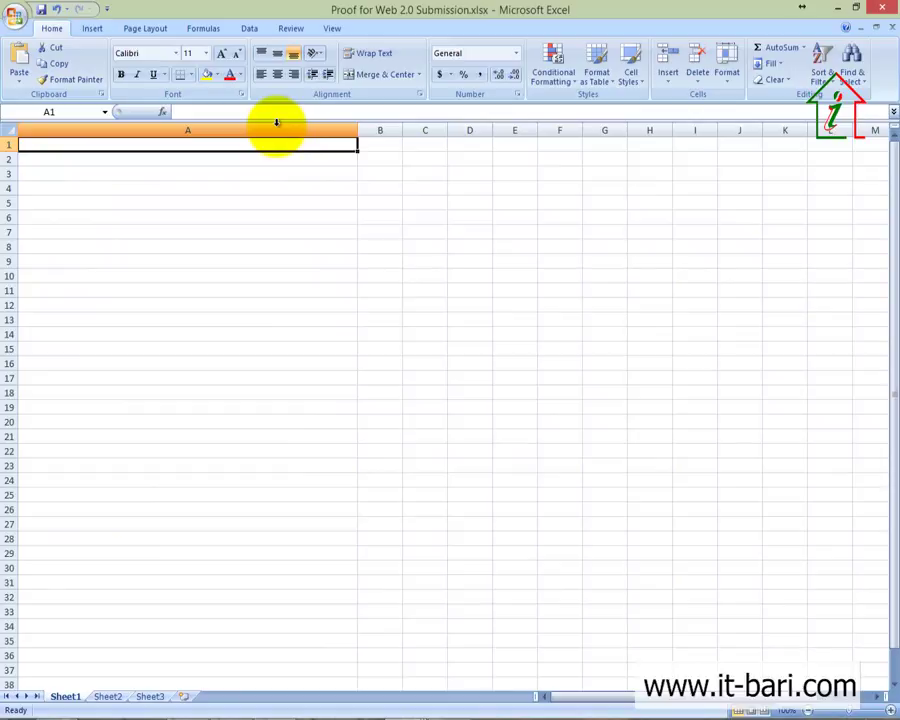
pyautogui.write('Link')
pyautogui.click(380, 257)
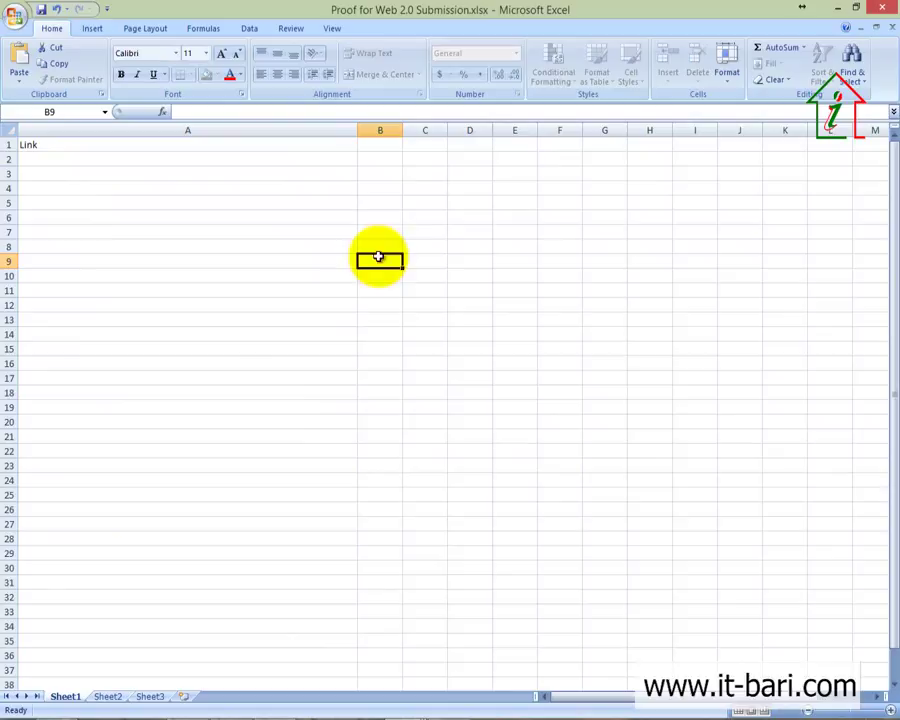
pyautogui.click(261, 145)
pyautogui.click(393, 144)
pyautogui.moveTo(403, 131); pyautogui.dragTo(583, 131)
pyautogui.write('Ac')
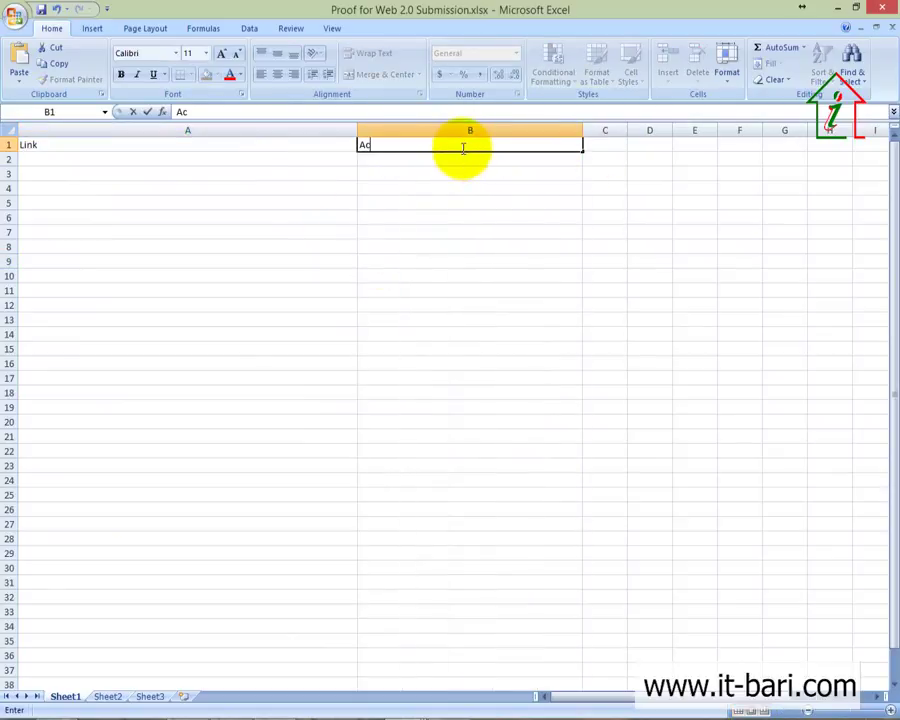
pyautogui.write('chor')
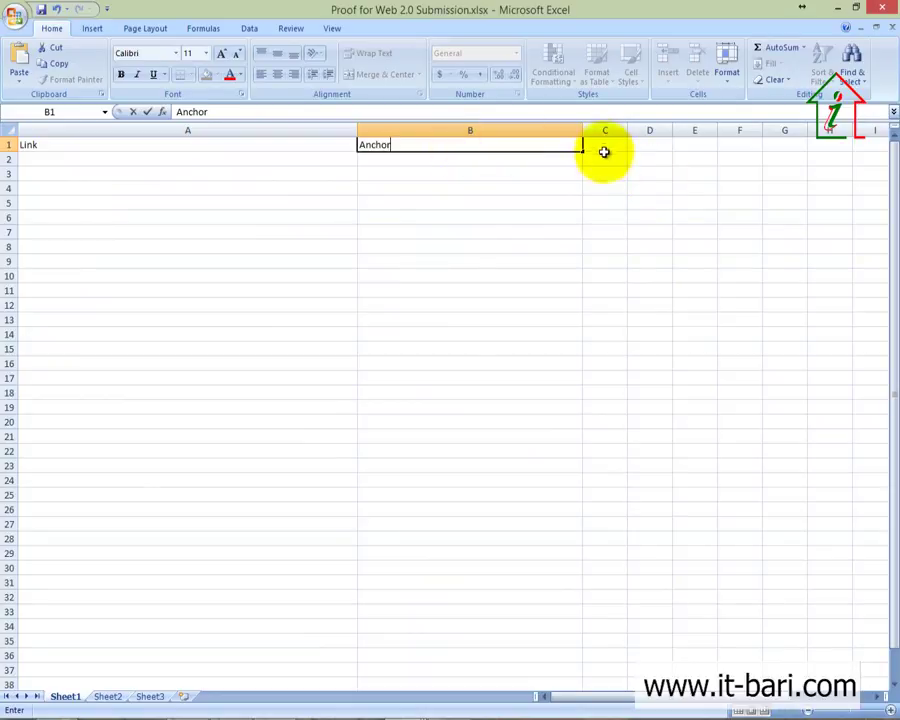
# Step: Enter the heading "URL" in C1 and widen column C slightly
pyautogui.click(604, 146)
pyautogui.write('U')
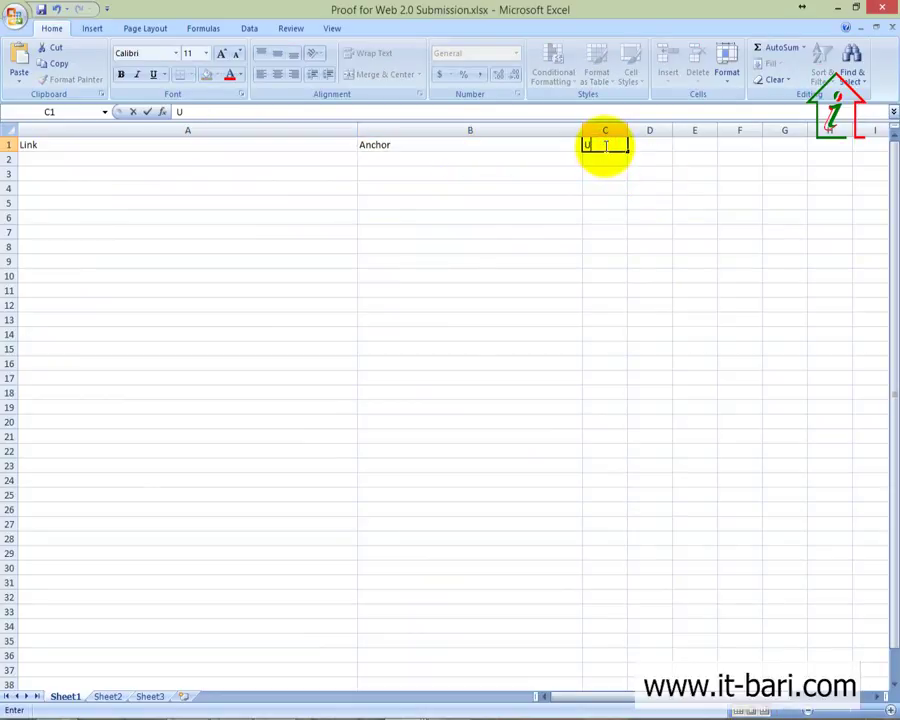
pyautogui.write('RL')
pyautogui.click(595, 243)
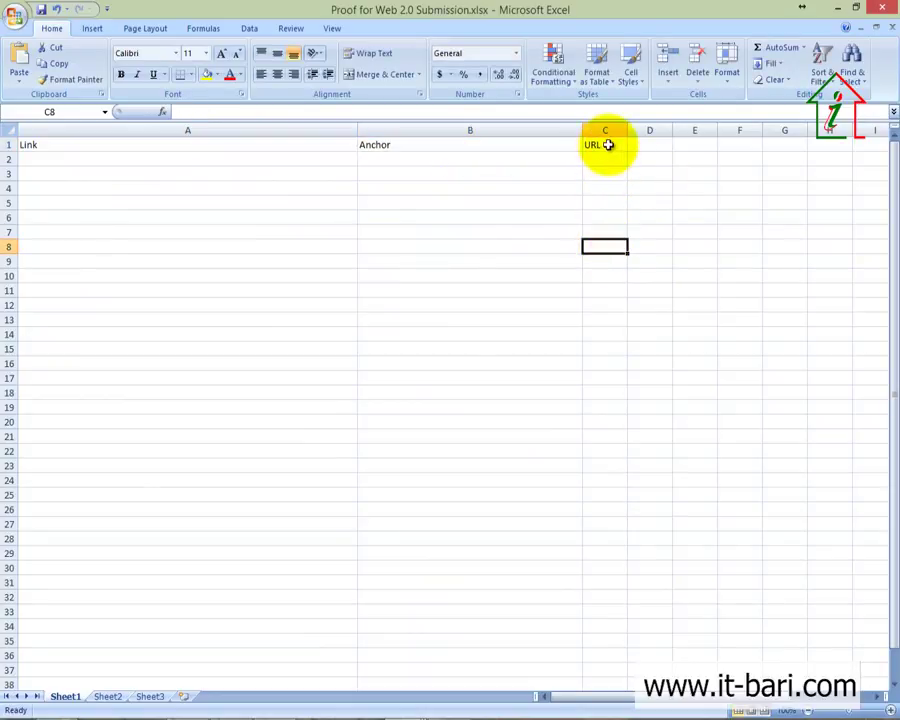
pyautogui.click(609, 145)
pyautogui.moveTo(627, 131); pyautogui.dragTo(685, 553)
pyautogui.click(675, 148)
pyautogui.click(685, 218)
pyautogui.click(864, 451)
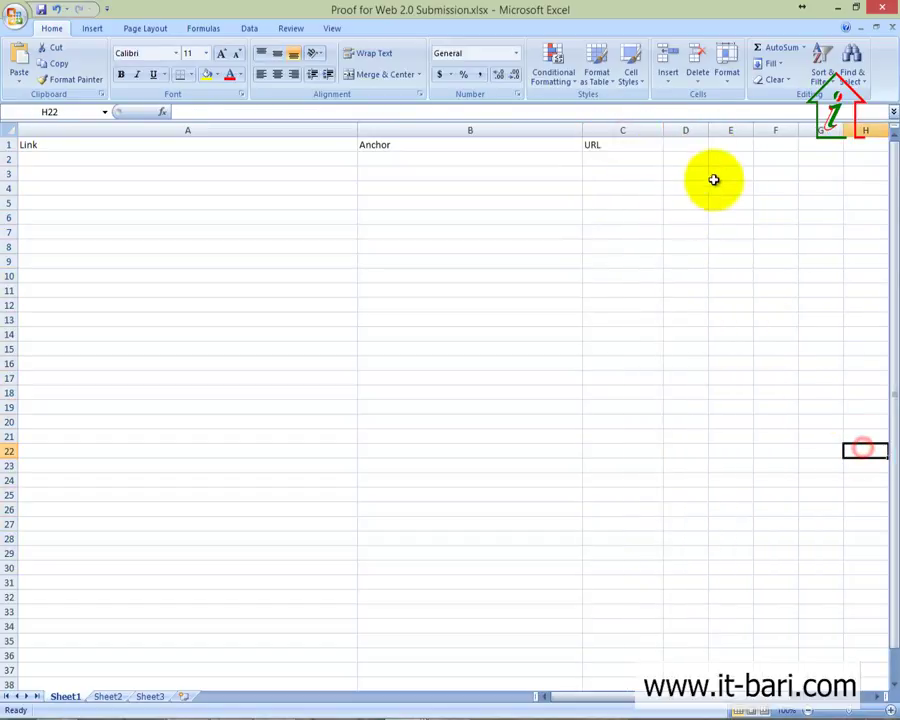
pyautogui.moveTo(730, 148); pyautogui.dragTo(766, 382)
pyautogui.click(554, 406)
# Step: Format the headings in A1:C1 with red font color and center alignment
pyautogui.moveTo(626, 150); pyautogui.dragTo(76, 117)
pyautogui.click(228, 75)
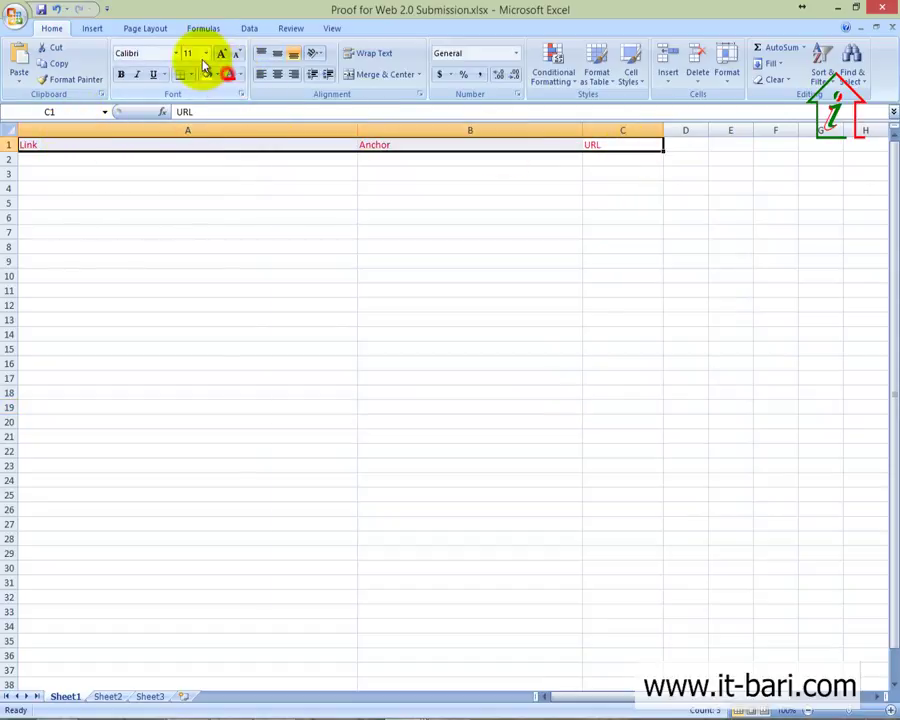
pyautogui.click(277, 74)
pyautogui.click(275, 287)
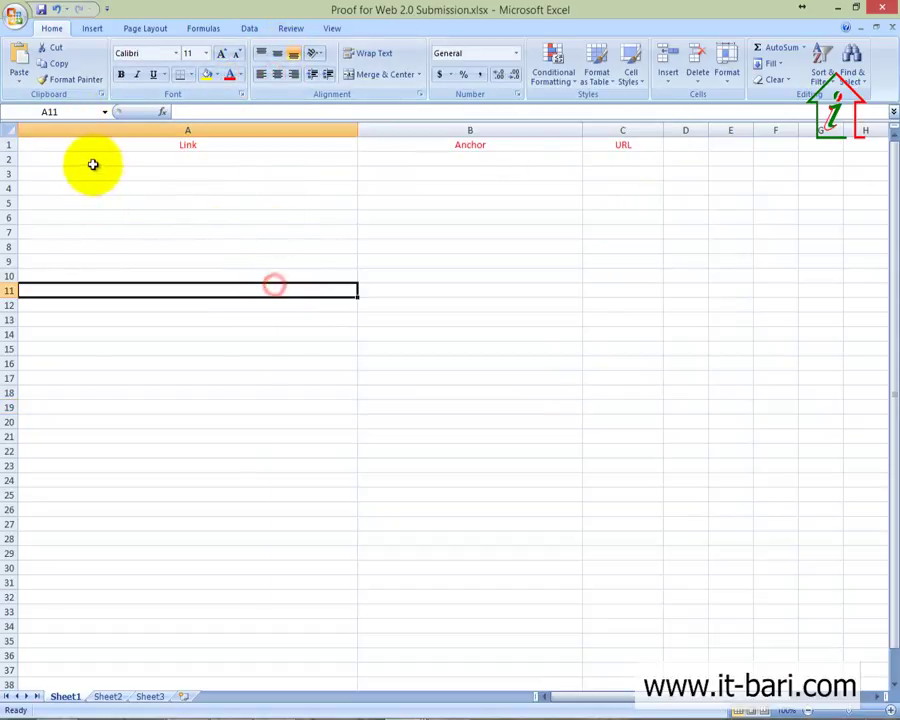
# Step: Copy the blog post's web address from Chrome and paste it into cell A2 of the Excel sheet
pyautogui.click(93, 164)
pyautogui.click(176, 710)
pyautogui.click(311, 31)
pyautogui.rightClick(311, 31)
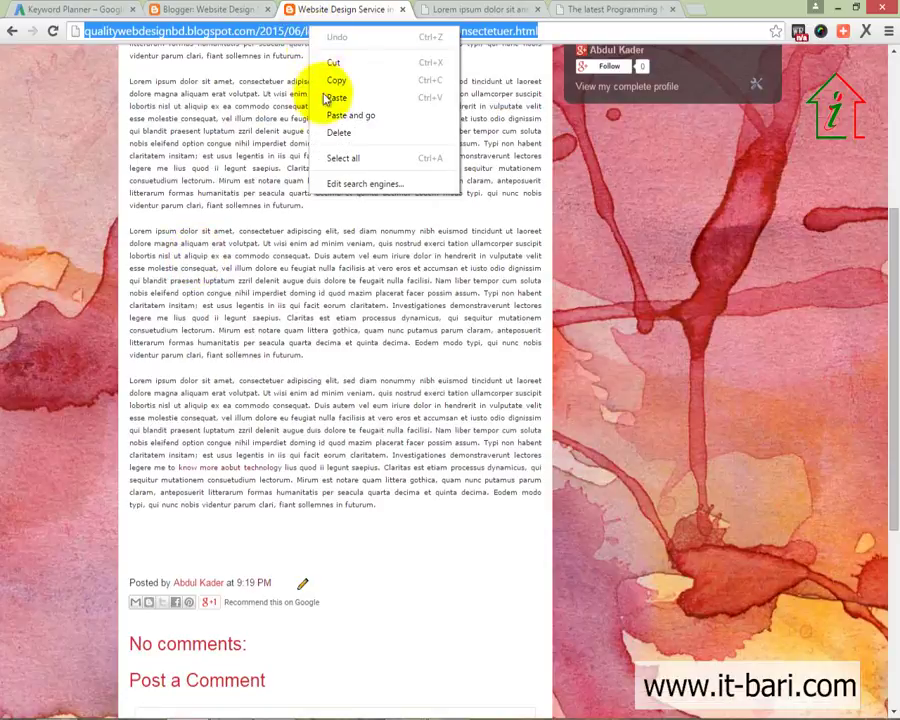
pyautogui.click(350, 115)
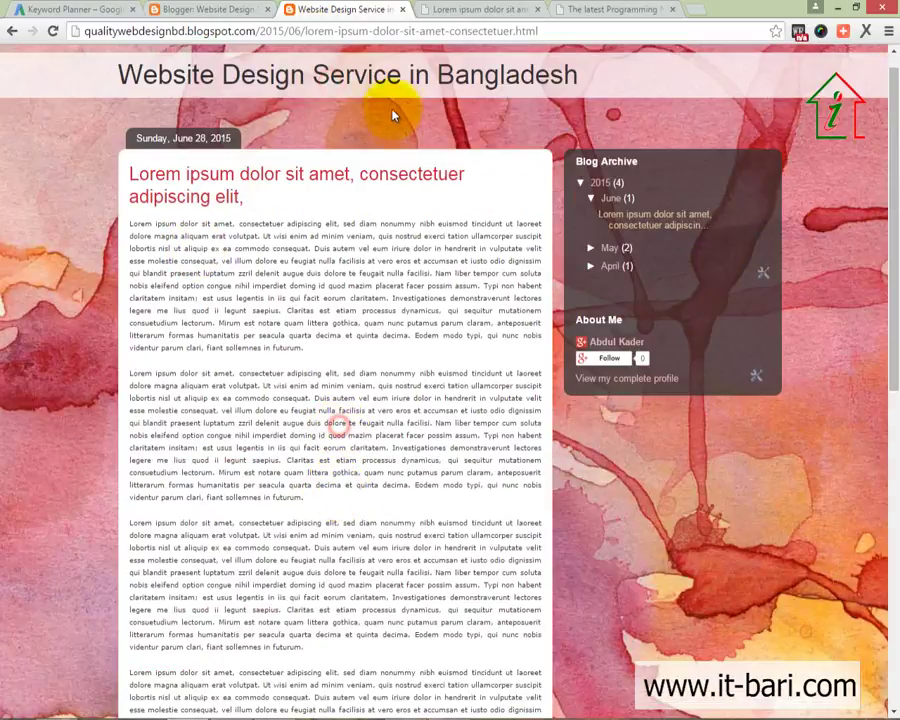
pyautogui.scroll(-3, 374, 630)
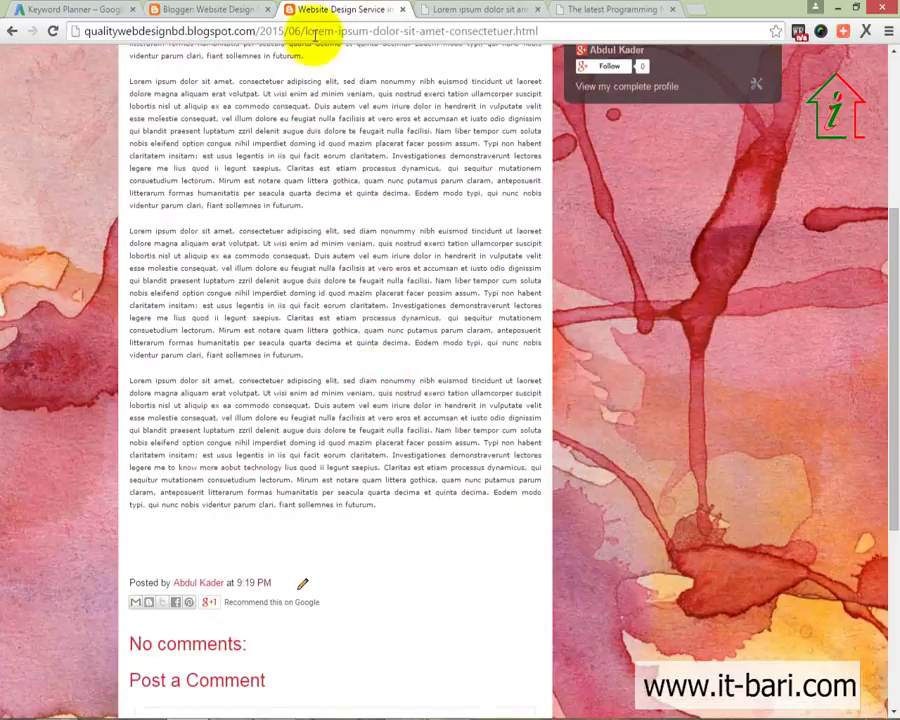
pyautogui.click(315, 33)
pyautogui.rightClick(315, 33)
pyautogui.click(332, 86)
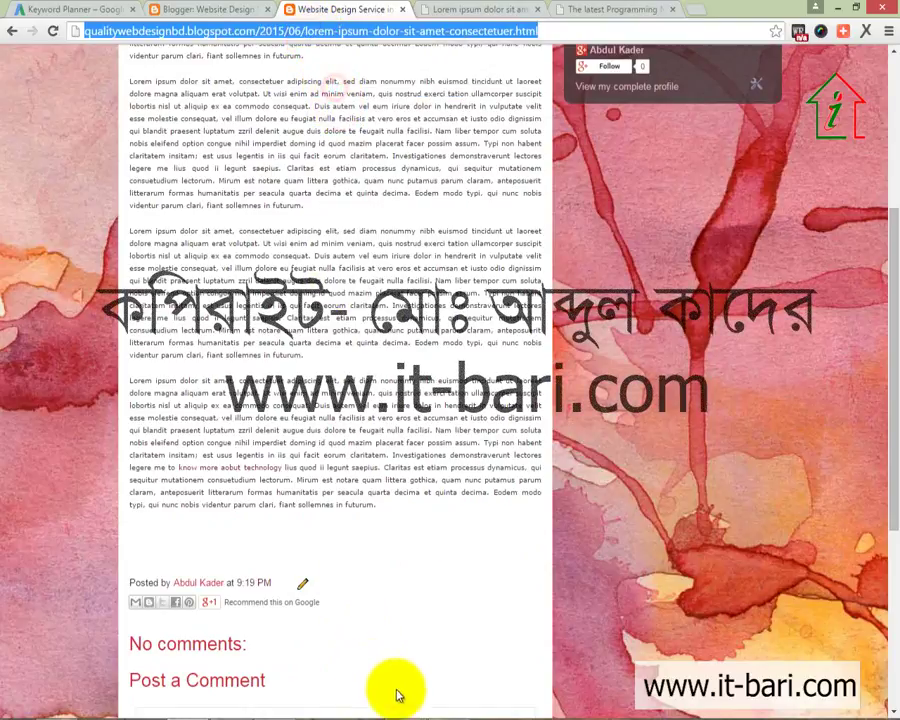
pyautogui.hotkey('alt', 'Tab')
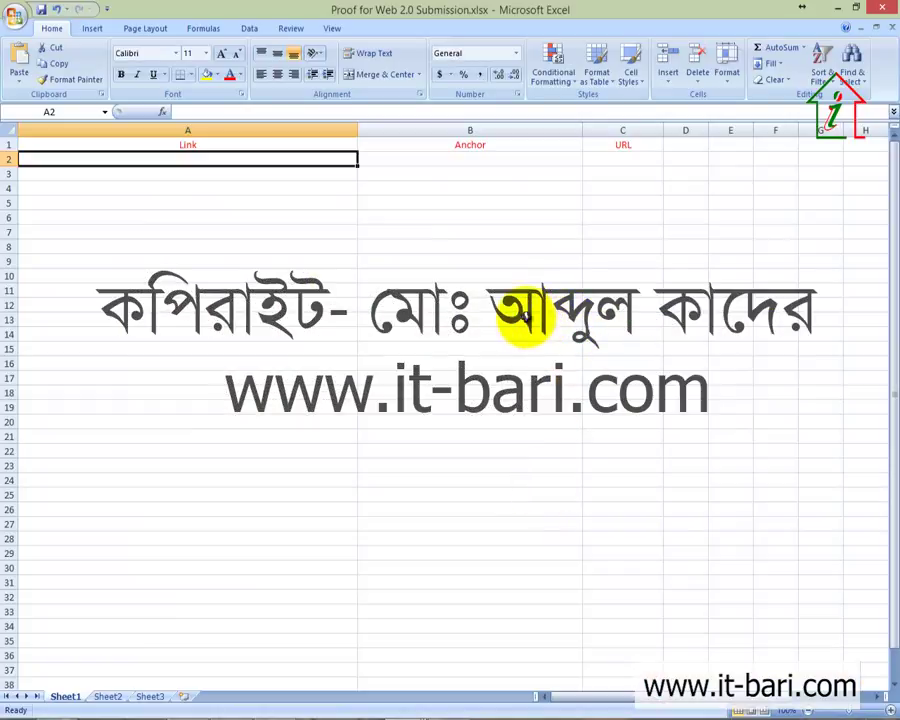
pyautogui.hotkey('ctrl', 'v')
pyautogui.click(392, 249)
# Step: Copy the linked text "know more aobut technology" from the blog post in Chrome into cell B2 of the Excel sheet
pyautogui.click(393, 160)
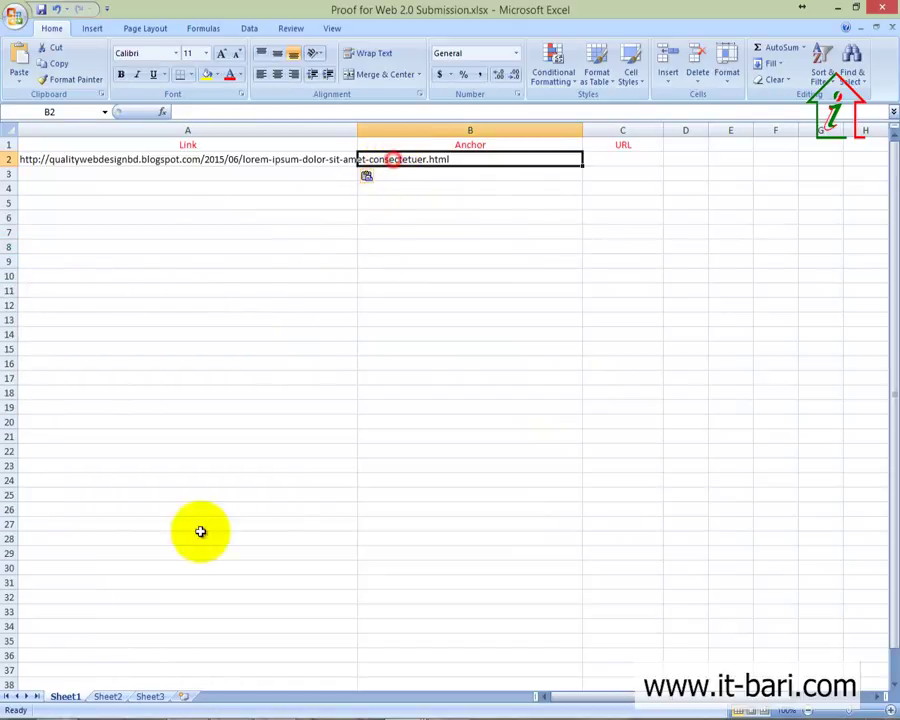
pyautogui.hotkey('alt', 'Tab')
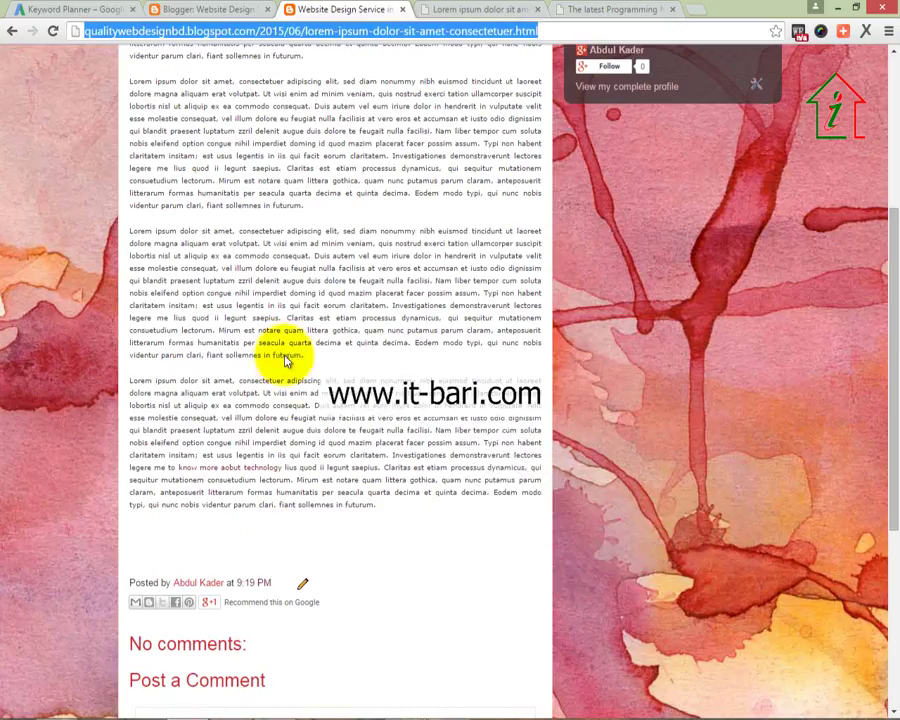
pyautogui.click(283, 467)
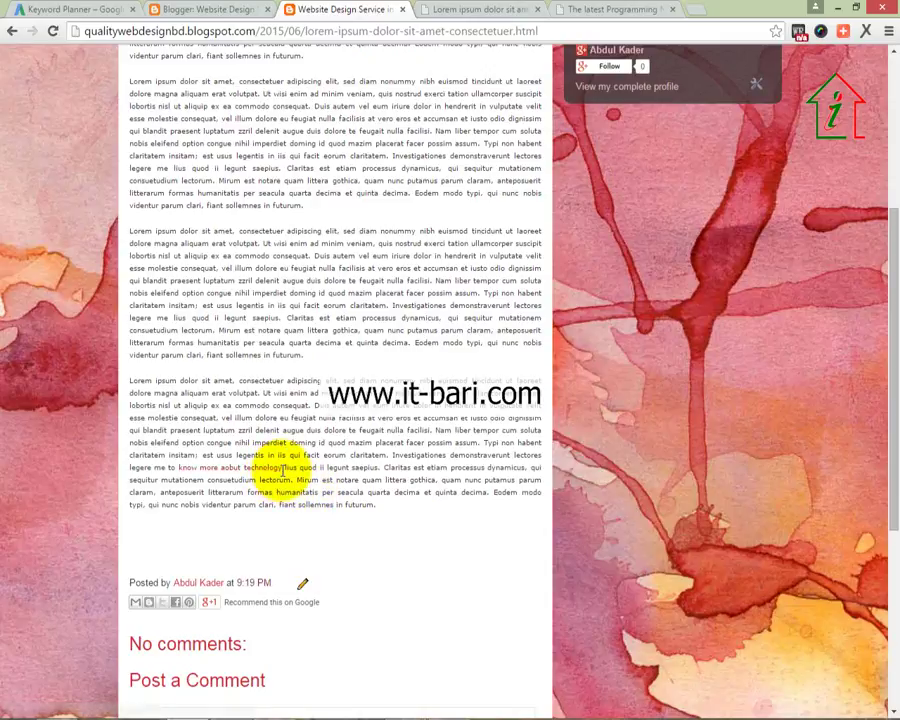
pyautogui.moveTo(281, 468); pyautogui.dragTo(181, 471)
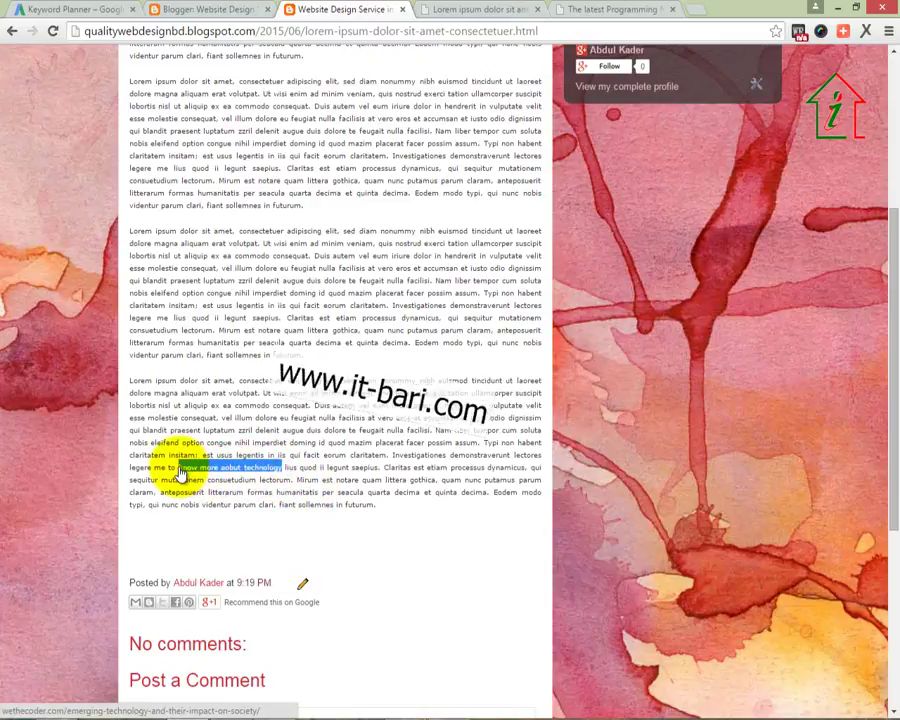
pyautogui.hotkey('alt', 'Tab')
pyautogui.hotkey('ctrl', 'v')
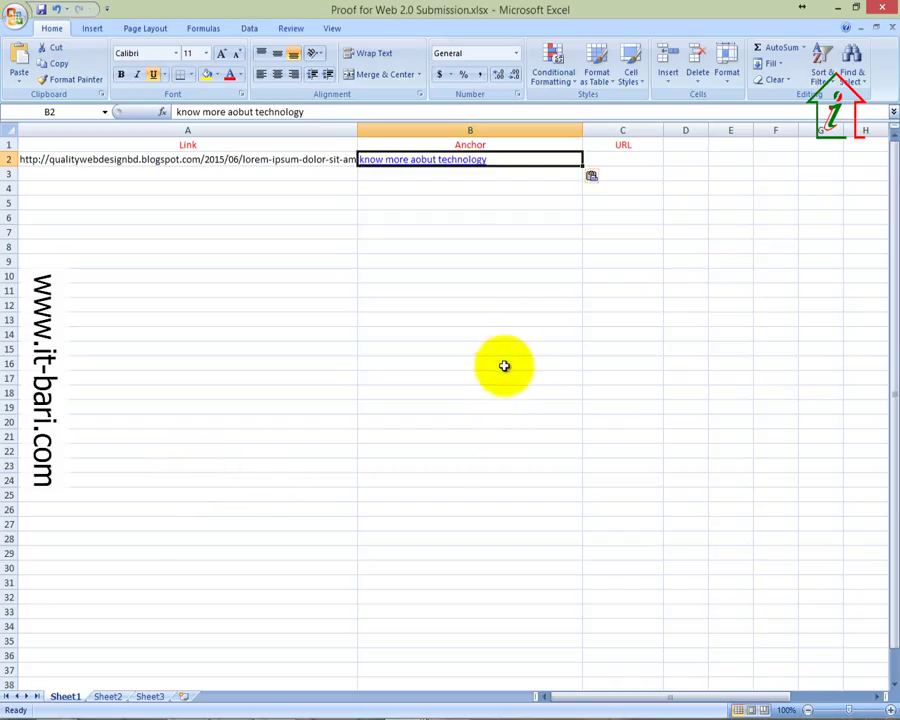
# Step: Set the anchor text in B2 to the automatic black font color and remove its underline
pyautogui.click(599, 163)
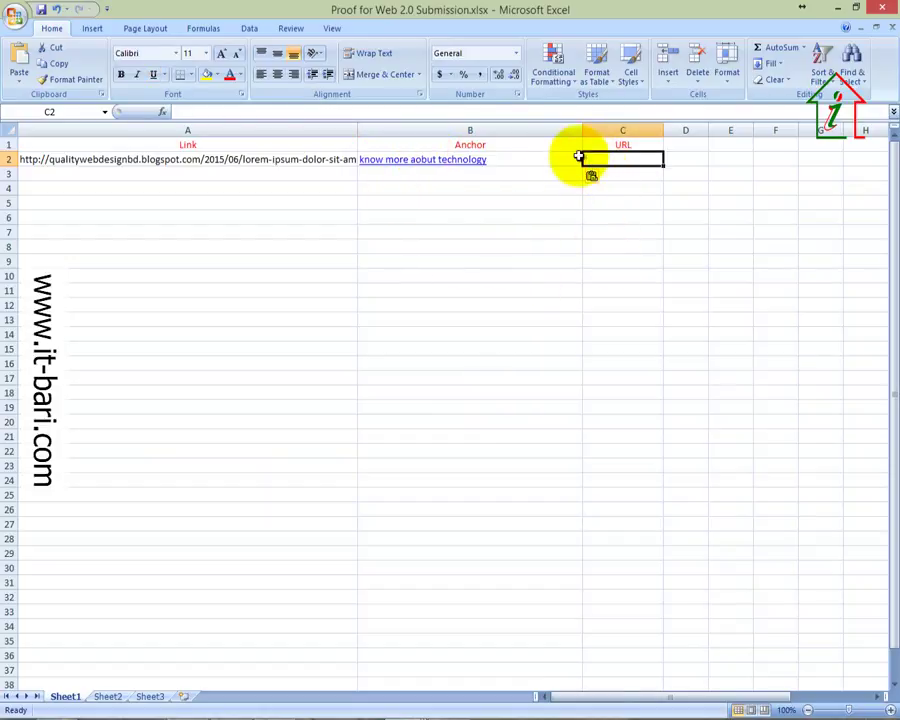
pyautogui.click(546, 158)
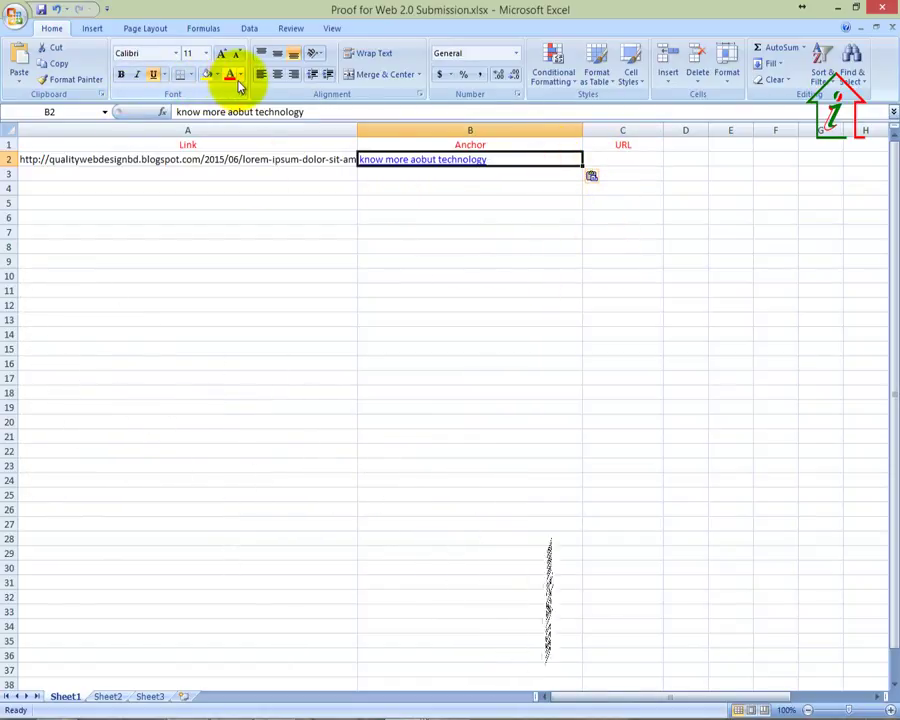
pyautogui.click(240, 75)
pyautogui.click(236, 92)
pyautogui.click(440, 364)
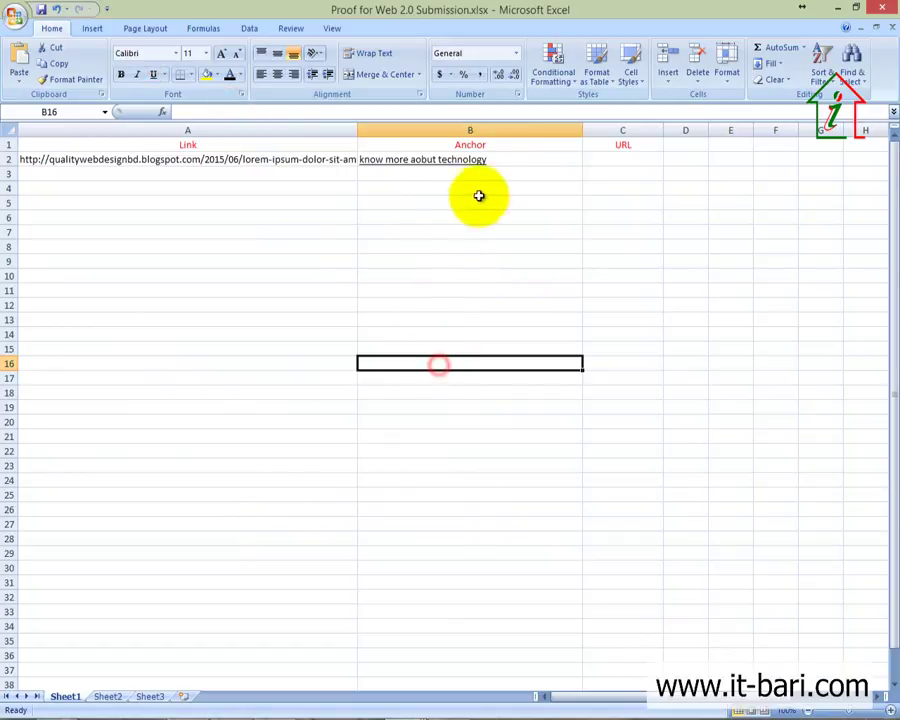
pyautogui.click(512, 159)
pyautogui.hotkey('ctrl', 'u')
# Step: Widen column C further and move the post's web address from A2 to C2
pyautogui.click(597, 158)
pyautogui.moveTo(660, 135); pyautogui.dragTo(737, 138)
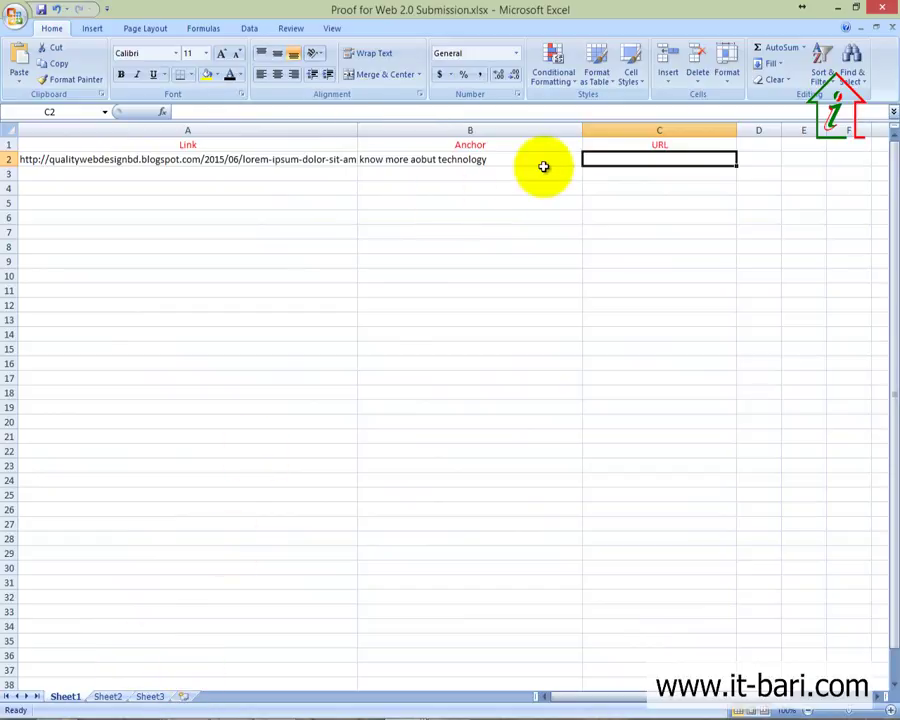
pyautogui.click(125, 159)
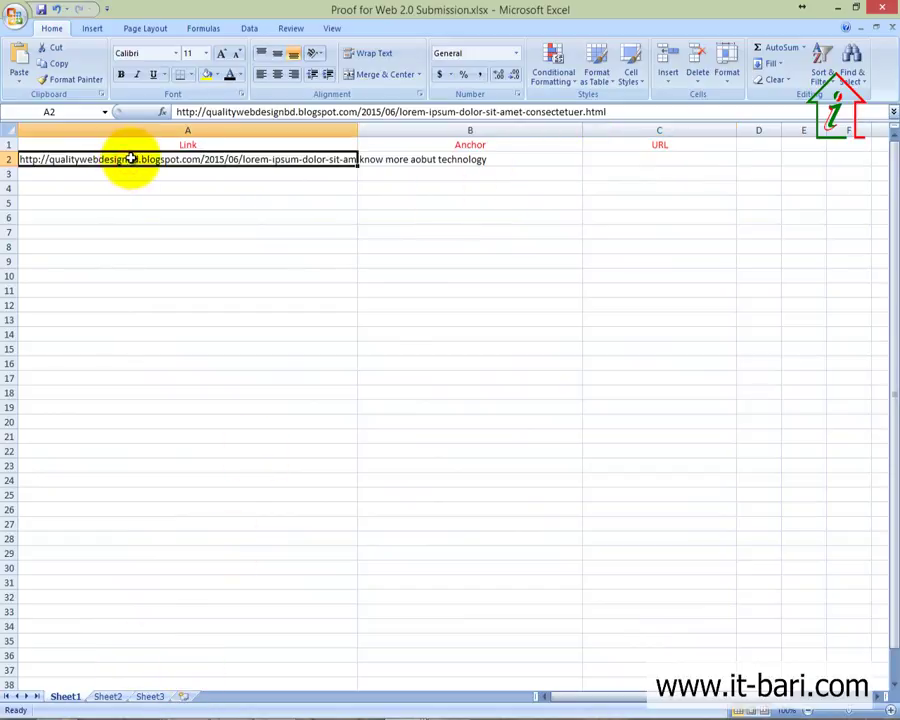
pyautogui.hotkey('ctrl', 'x')
pyautogui.click(614, 158)
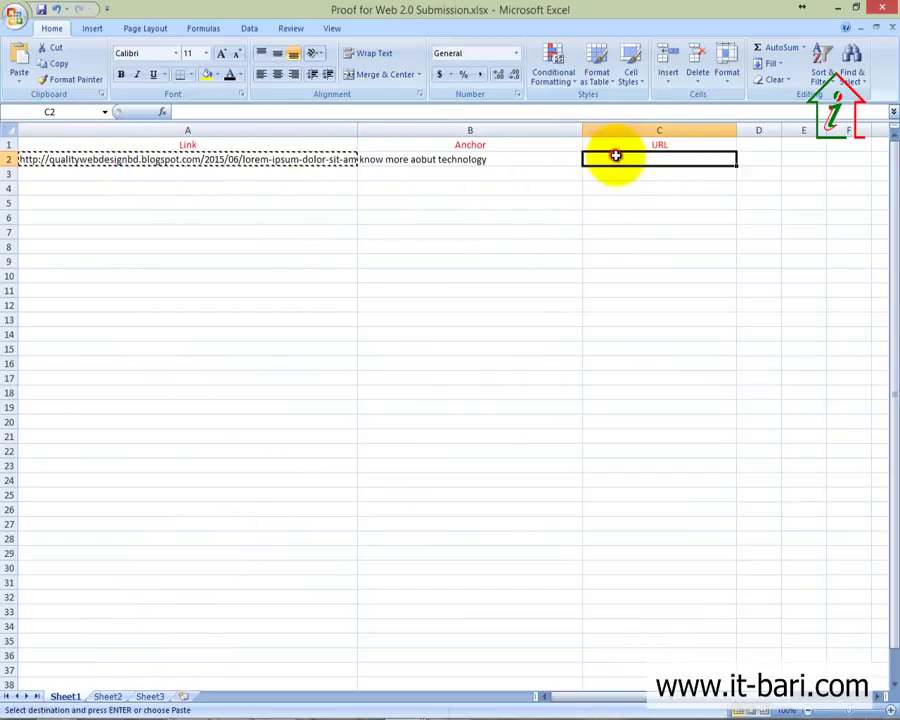
pyautogui.hotkey('ctrl', 'v')
pyautogui.click(244, 143)
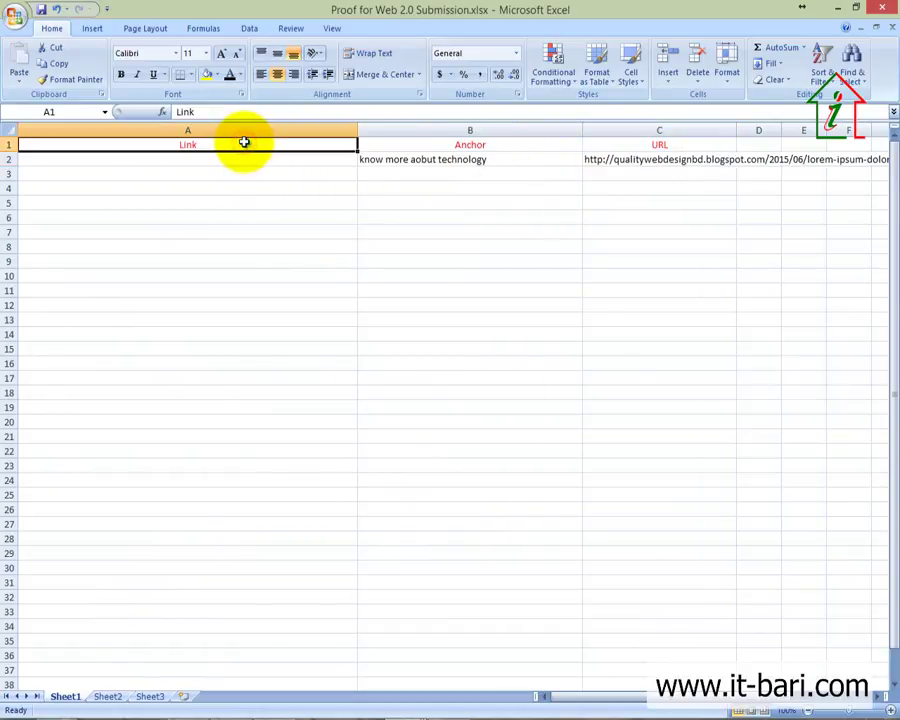
pyautogui.write('Web 2.0')
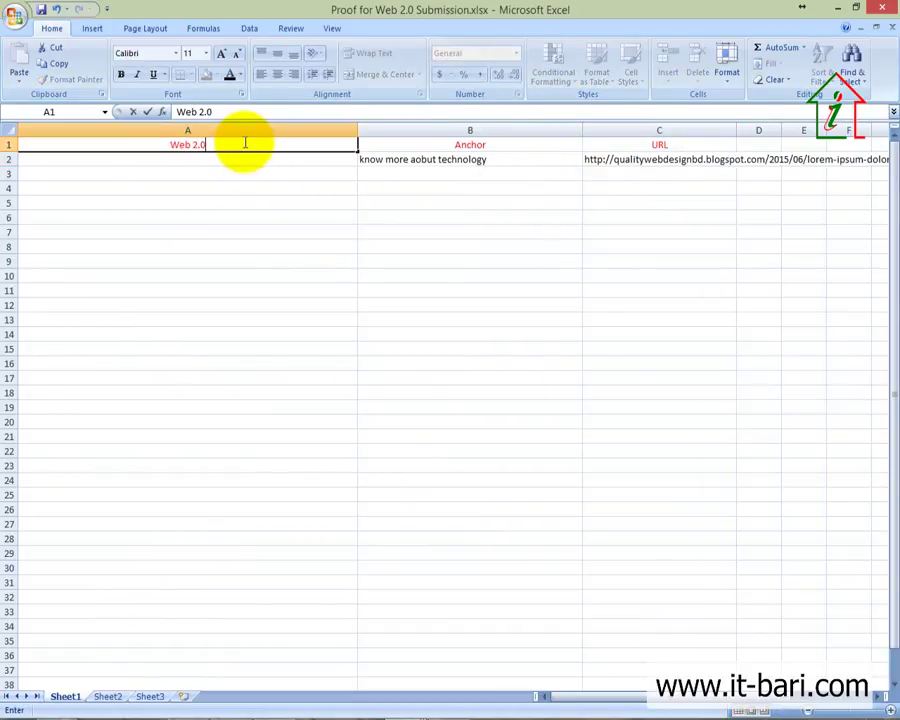
pyautogui.write(' Site Name')
pyautogui.click(241, 157)
pyautogui.write('www.blogger.com')
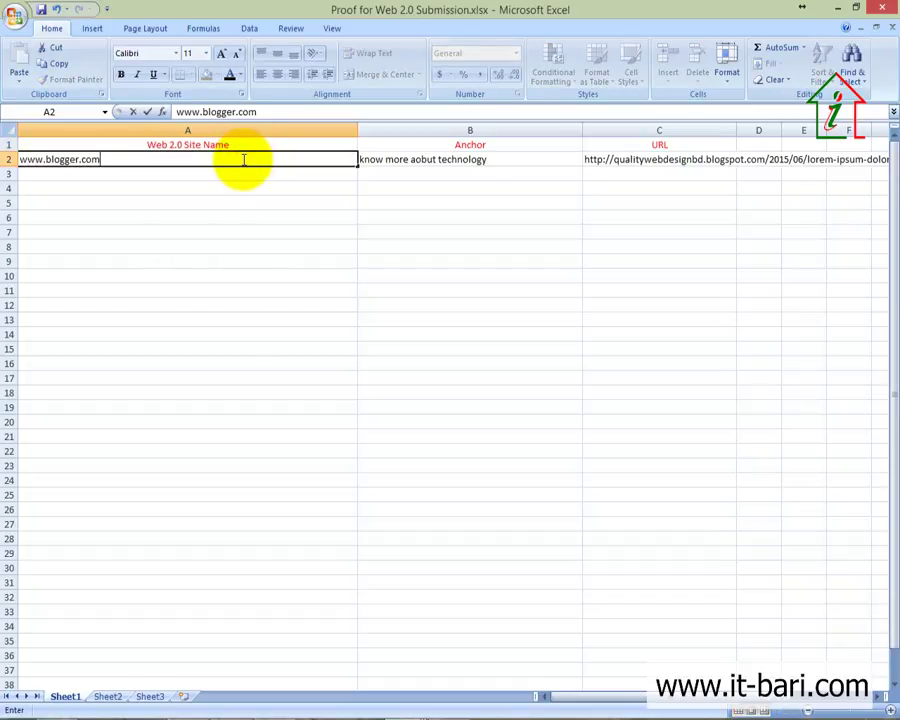
# Step: Commit the site name in A2 and open the page linked from the anchor text in B2
pyautogui.click(277, 255)
pyautogui.click(205, 171)
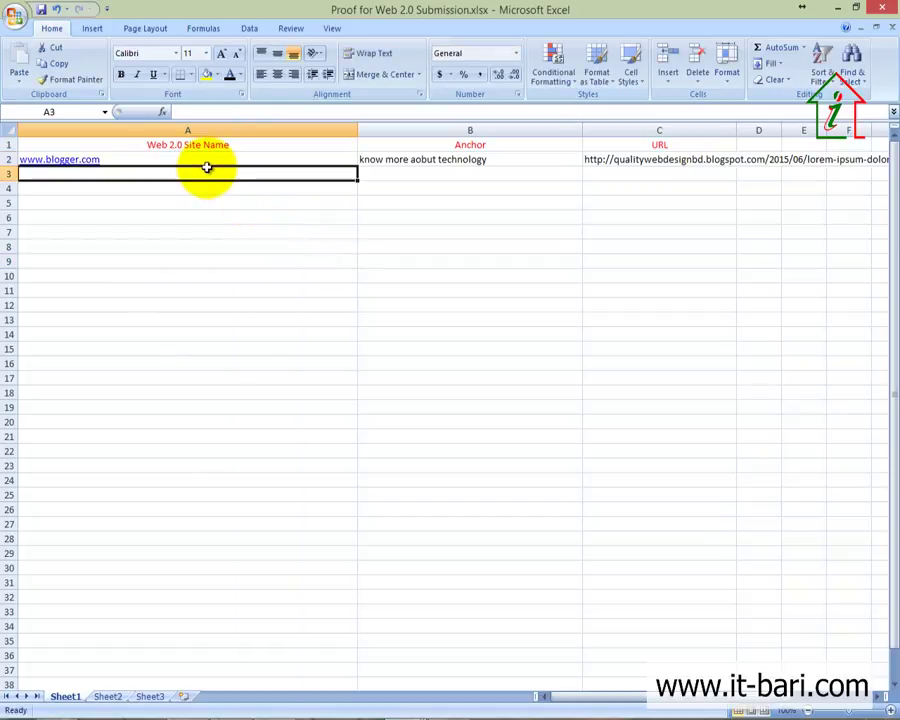
pyautogui.click(256, 153)
pyautogui.click(362, 161)
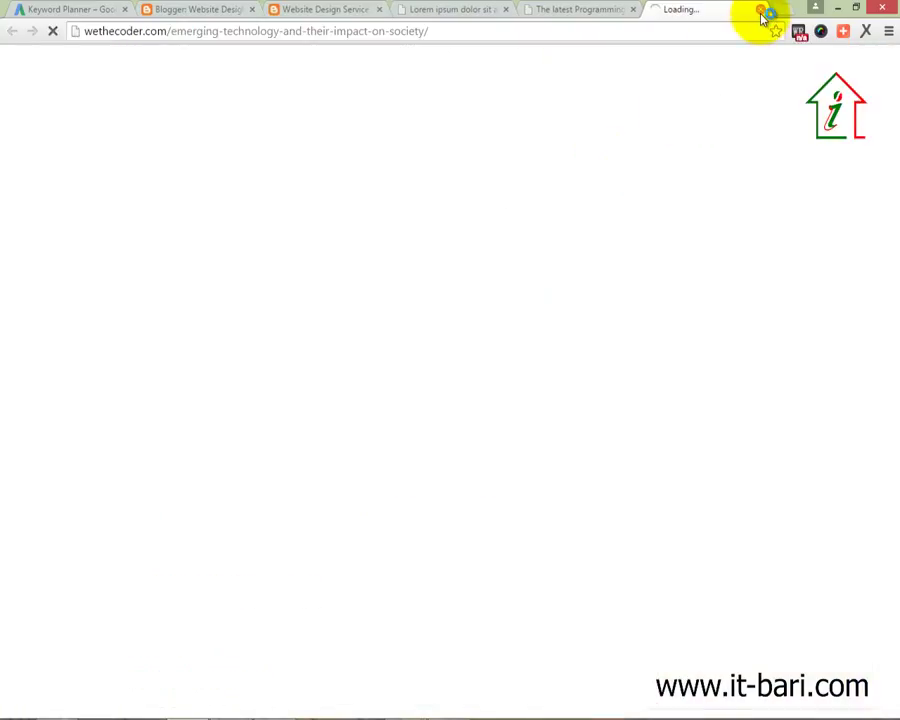
# Step: Return to the Excel sheet and widen column C further to fit the post's full web address in C2
pyautogui.hotkey('alt', 'Tab')
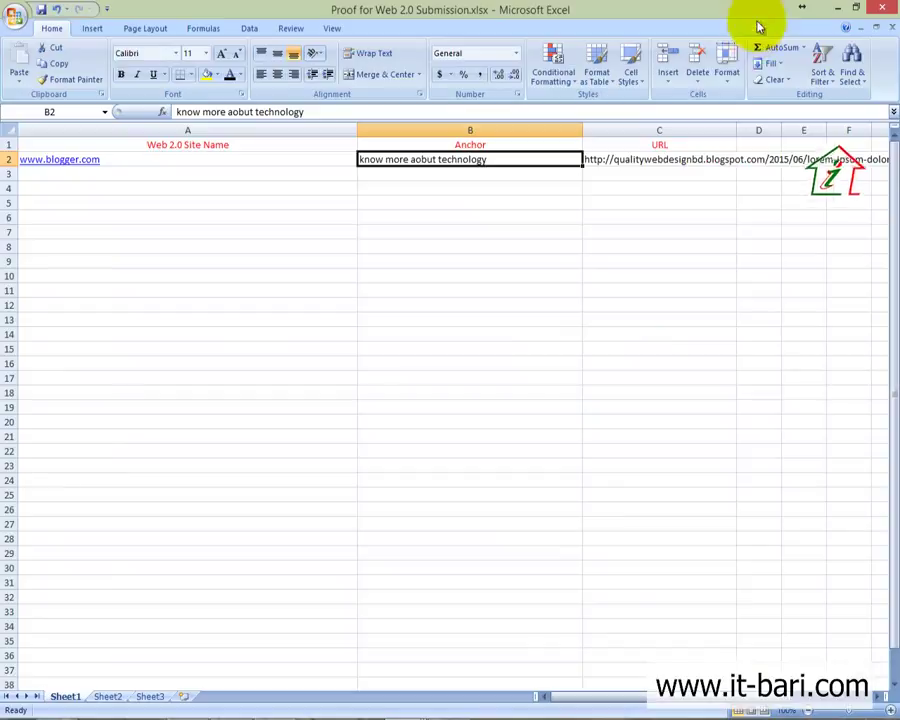
pyautogui.click(658, 160)
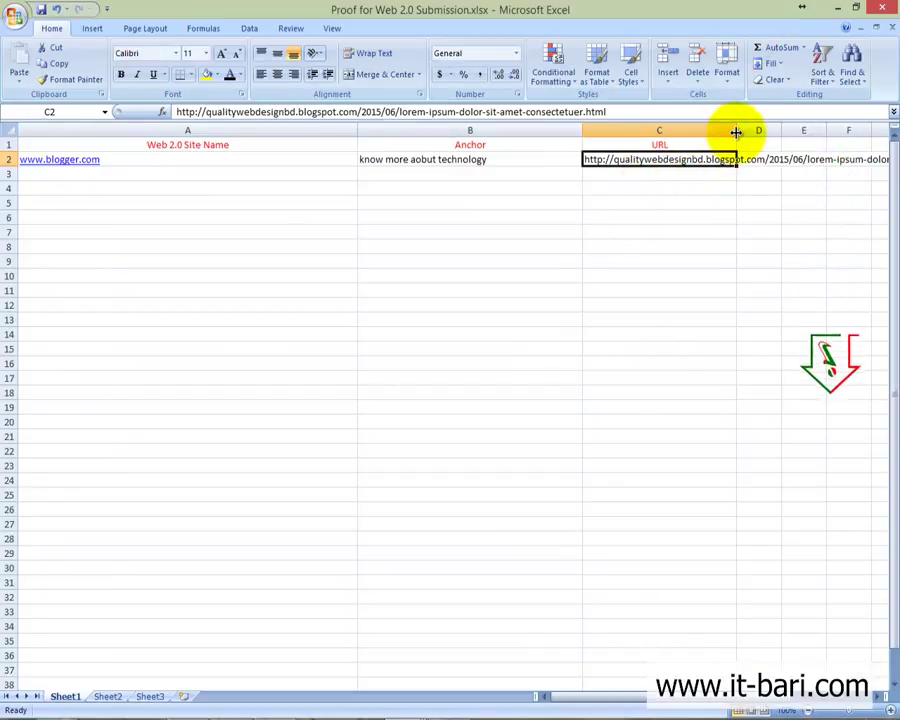
pyautogui.moveTo(736, 131); pyautogui.dragTo(890, 160)
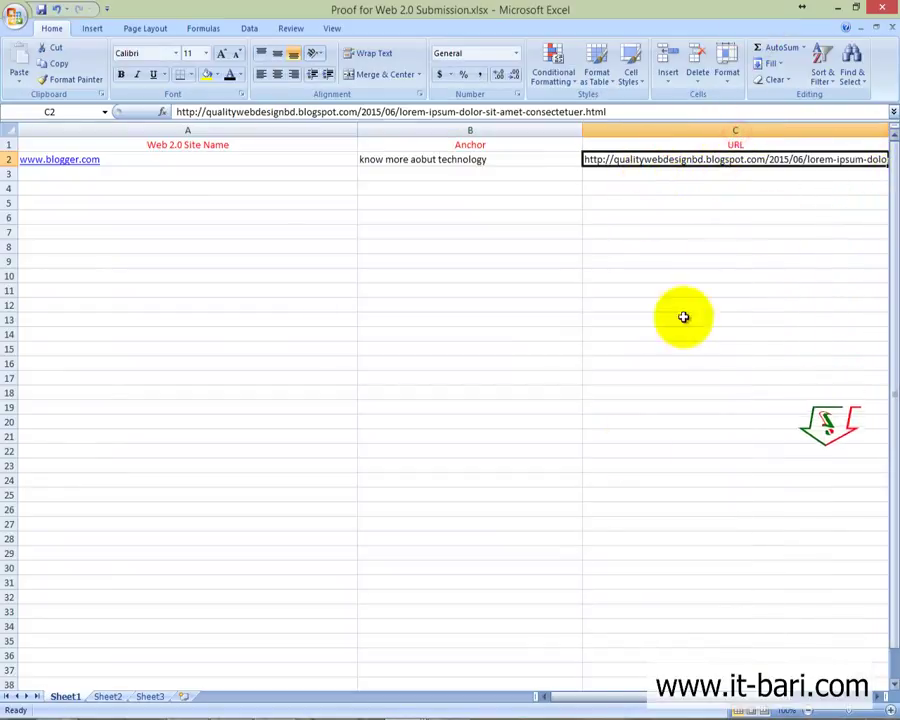
pyautogui.click(633, 697)
pyautogui.moveTo(322, 130); pyautogui.dragTo(487, 157)
pyautogui.click(489, 368)
pyautogui.press('Home')
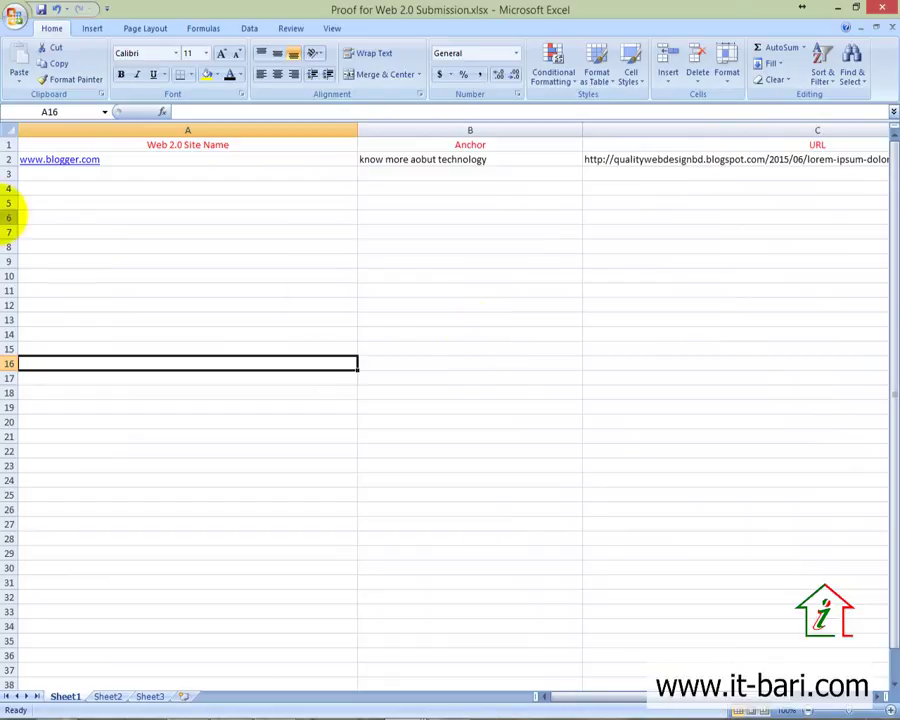
pyautogui.click(81, 174)
pyautogui.press('Down')
pyautogui.press('Down')
pyautogui.press('Down')
pyautogui.press('Down')
pyautogui.press('Down')
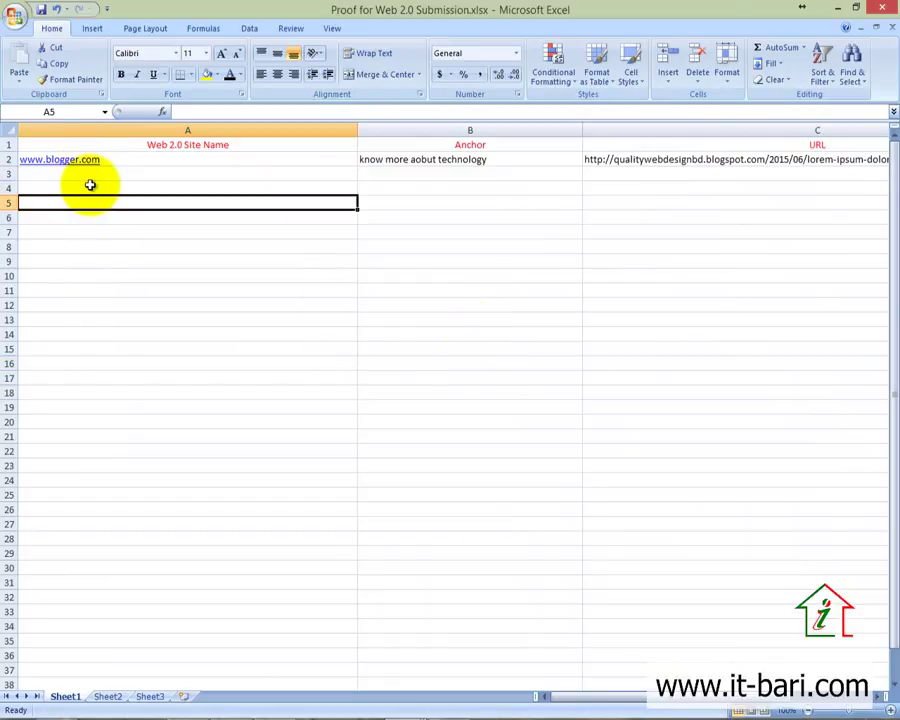
pyautogui.moveTo(402, 174); pyautogui.dragTo(434, 561)
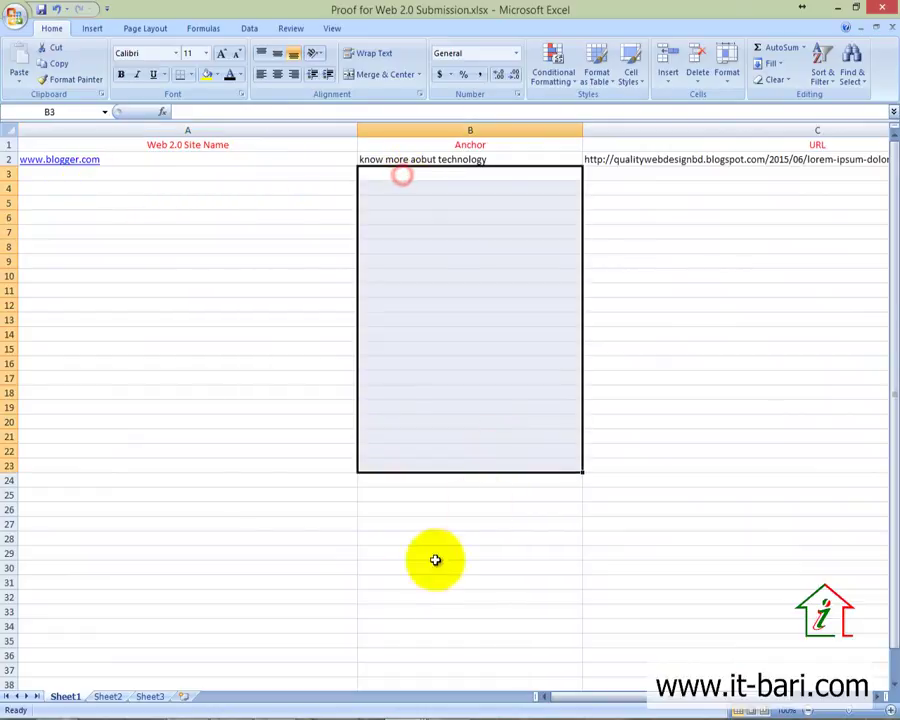
pyautogui.click(384, 584)
pyautogui.moveTo(669, 176); pyautogui.dragTo(707, 486)
pyautogui.click(707, 538)
pyautogui.click(712, 159)
pyautogui.click(689, 311)
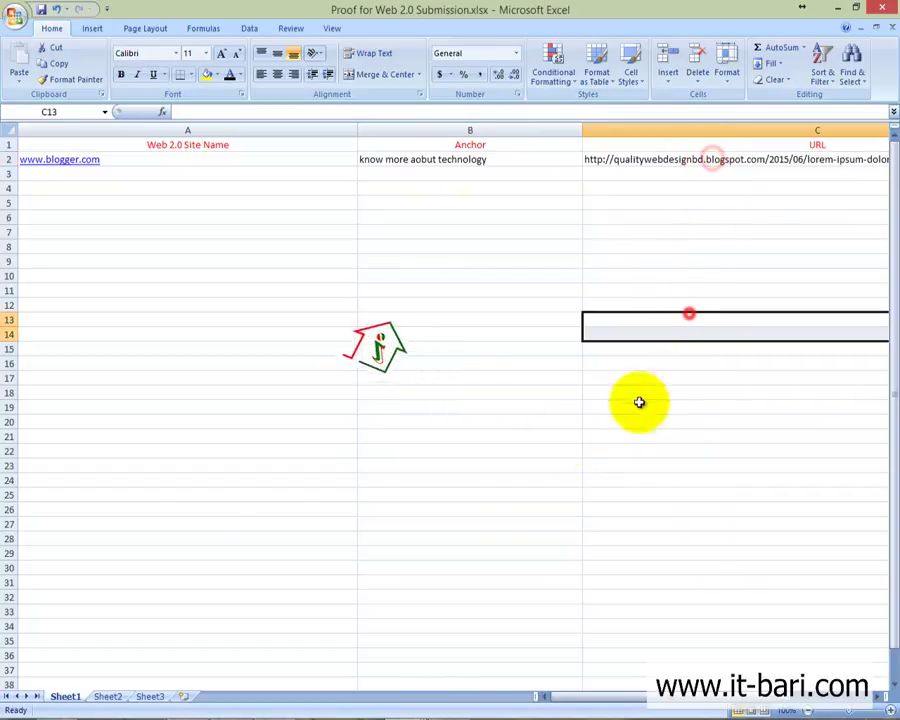
pyautogui.click(203, 496)
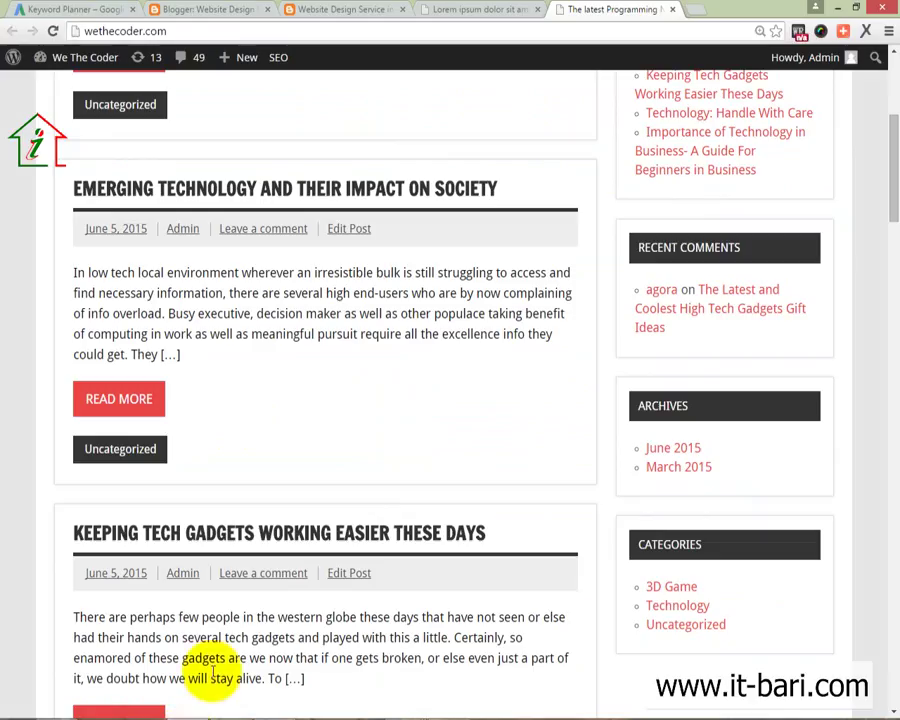
# Step: Switch to Chrome, examine the published Blogger post's web address, and return to the Excel report
pyautogui.click(181, 708)
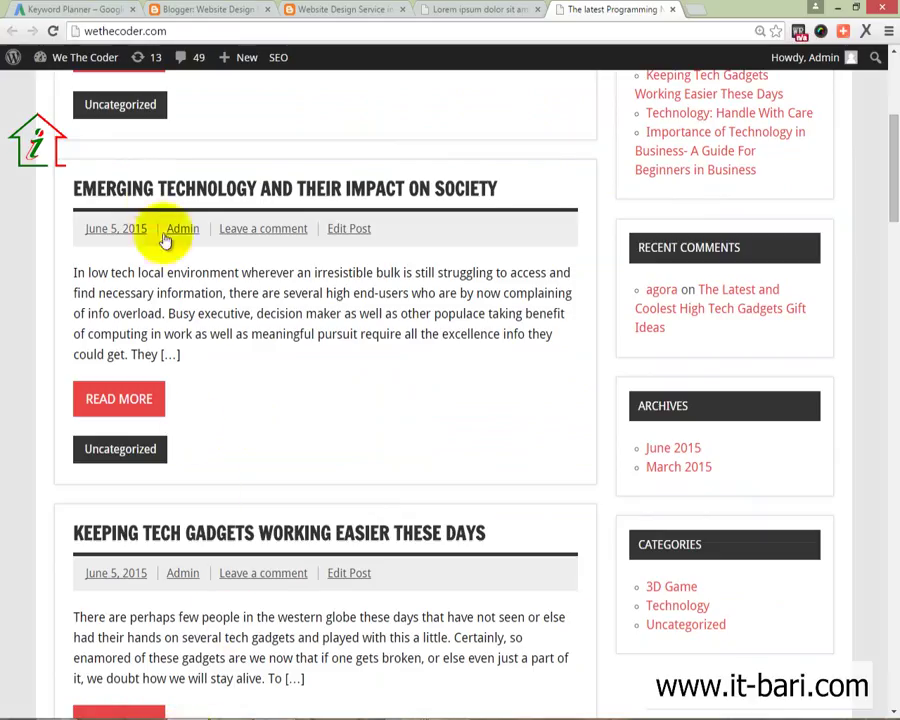
pyautogui.click(340, 10)
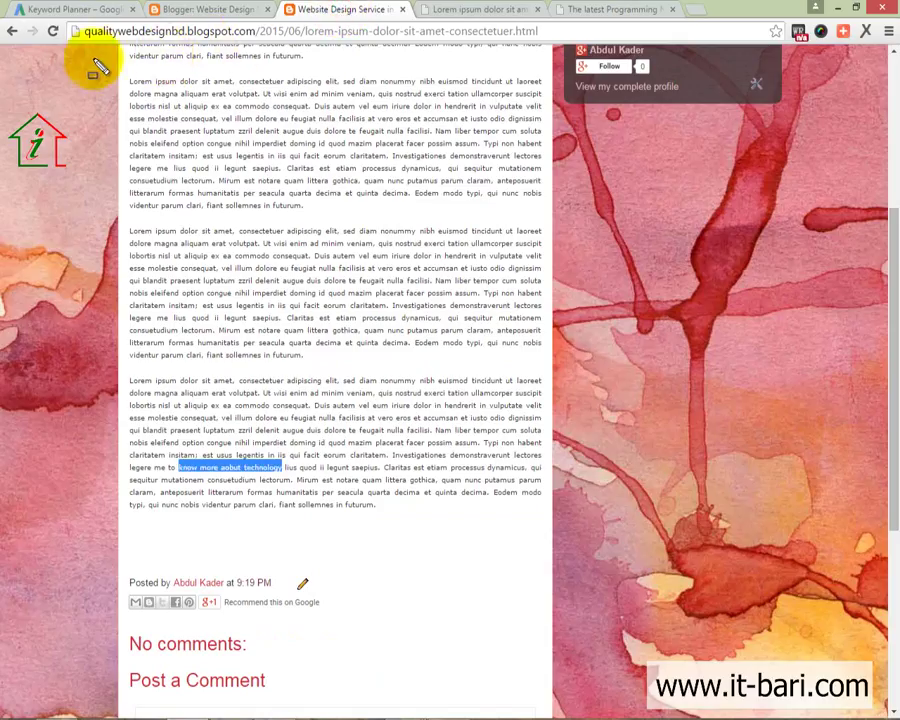
pyautogui.moveTo(80, 18)
pyautogui.mouseDown()
pyautogui.moveTo(292, 72)
pyautogui.moveTo(320, 44)
pyautogui.moveTo(330, 50)
pyautogui.mouseUp()
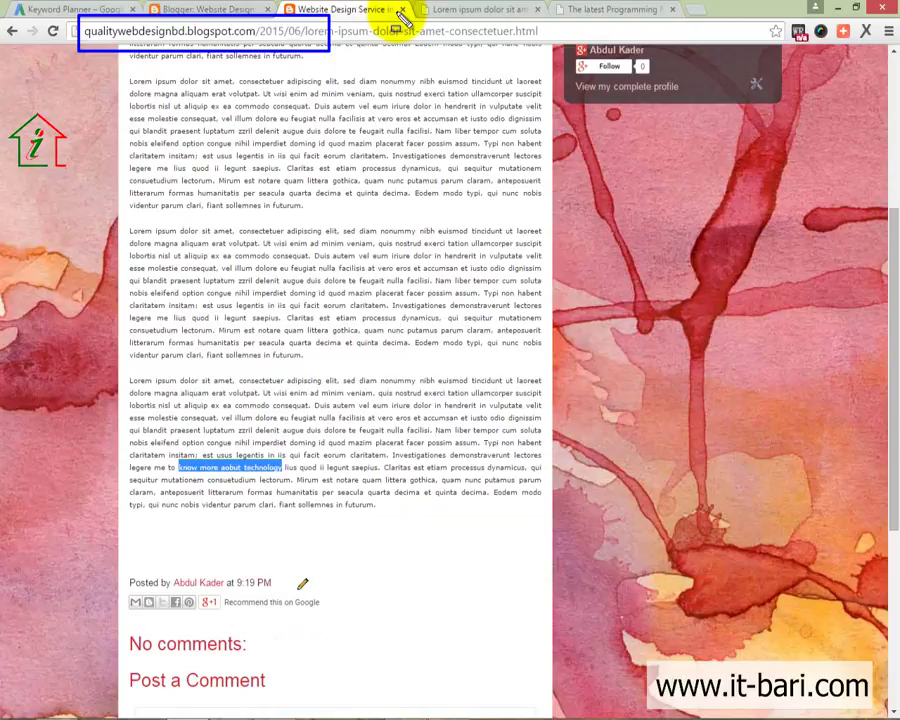
pyautogui.press('Escape')
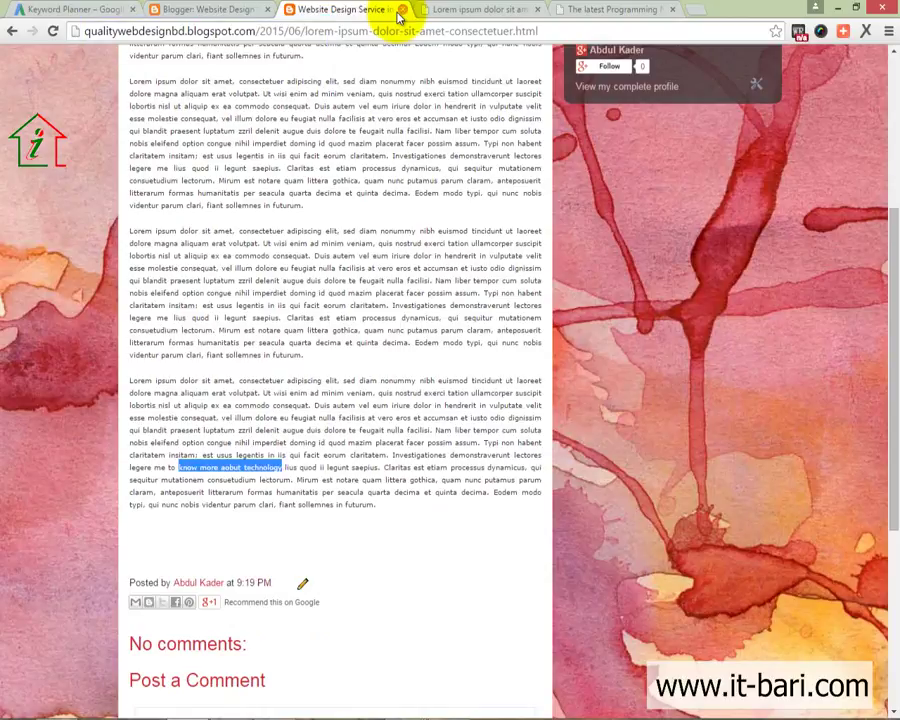
pyautogui.hotkey('alt', 'Tab')
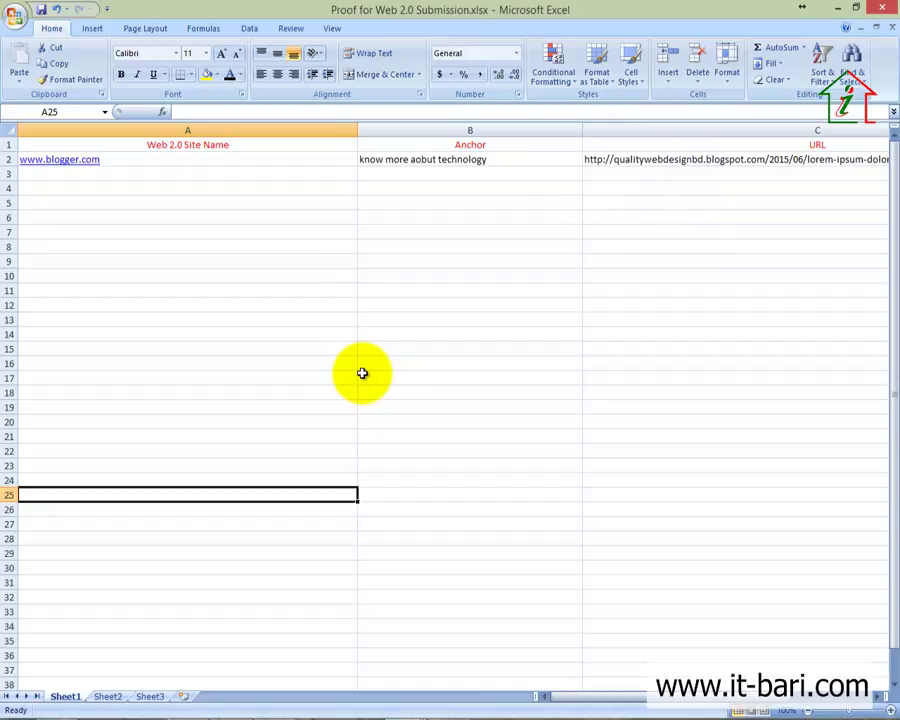
pyautogui.scroll(-5, 366, 376)
pyautogui.scroll(5, 386, 385)
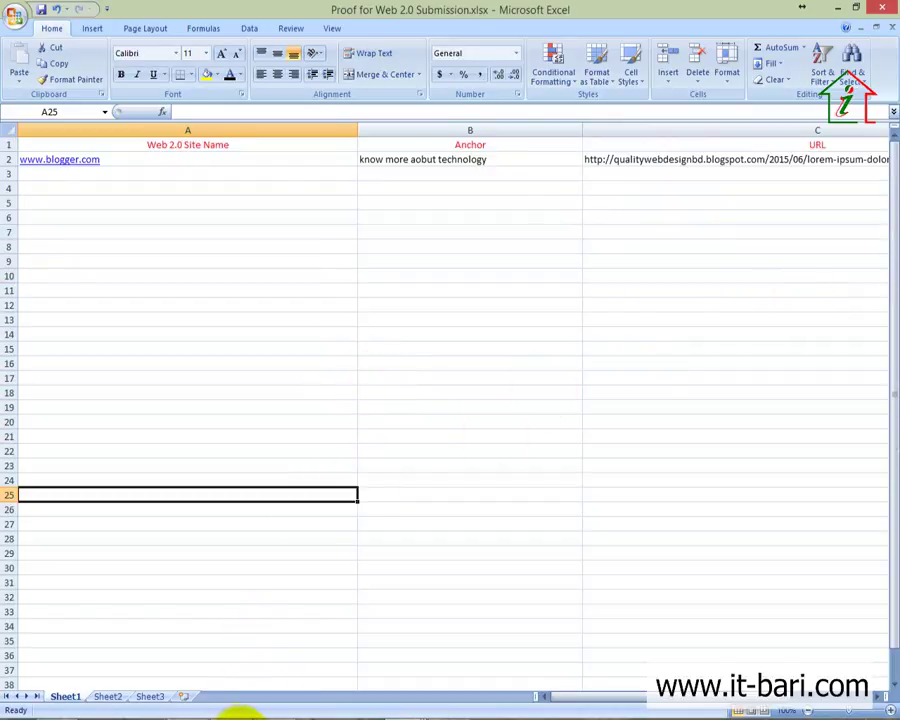